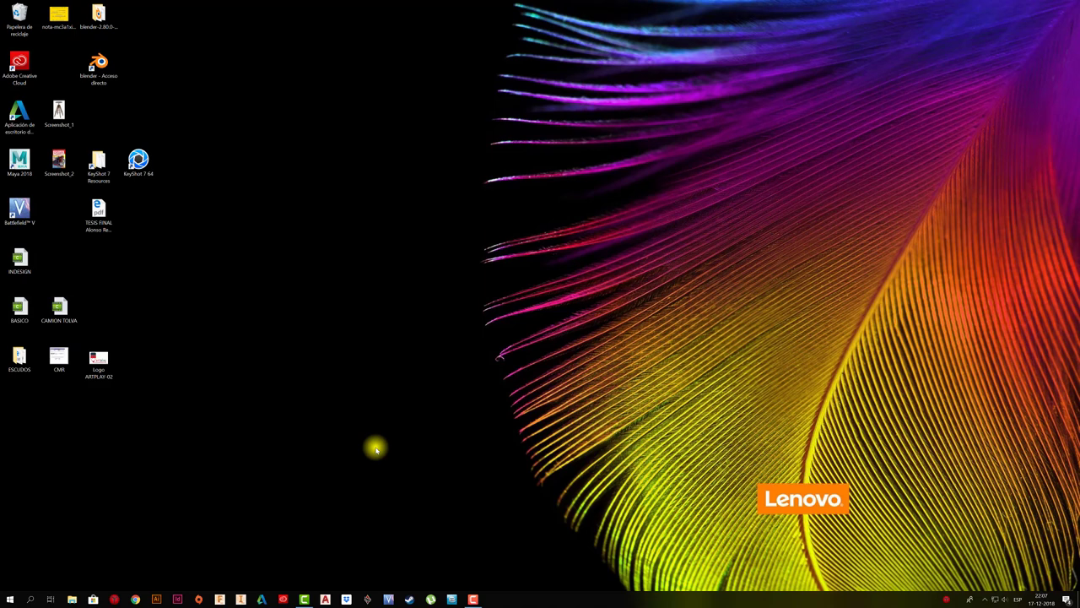
Launch InDesign, try the list view of the recent files, restore thumbnails and maximize the window.
{"action": "left_click", "coordinate": [179, 599]}
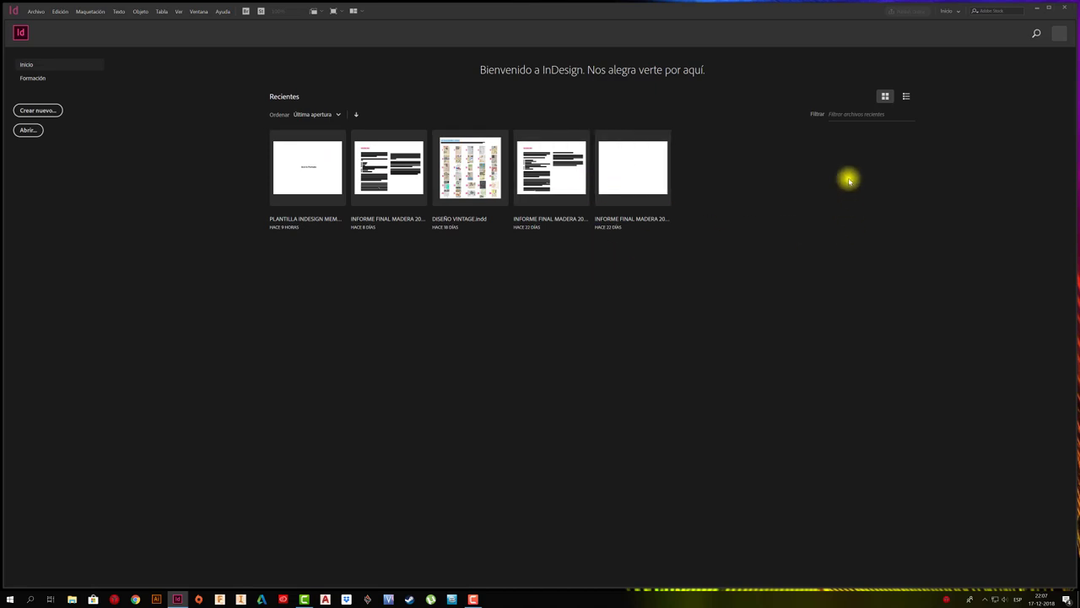
{"action": "left_click", "coordinate": [904, 97]}
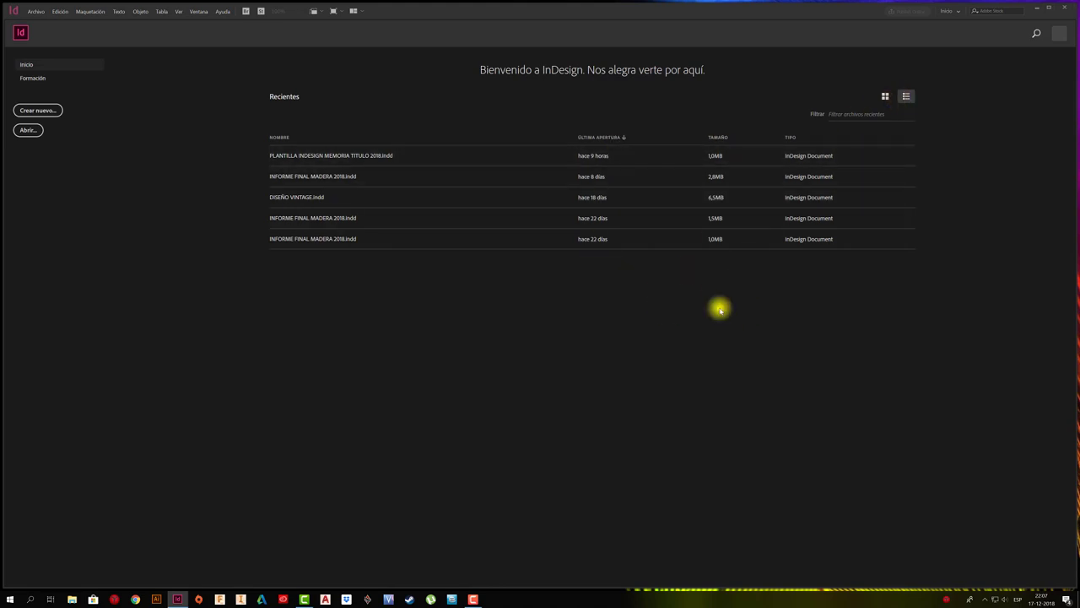
{"action": "left_click", "coordinate": [884, 96]}
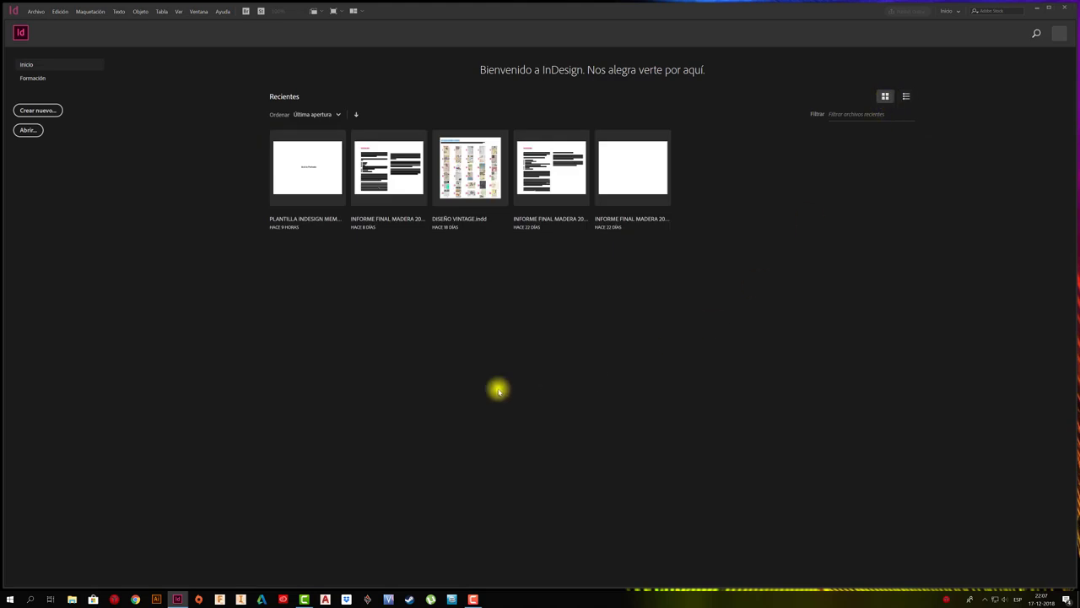
{"action": "left_click", "coordinate": [1048, 10]}
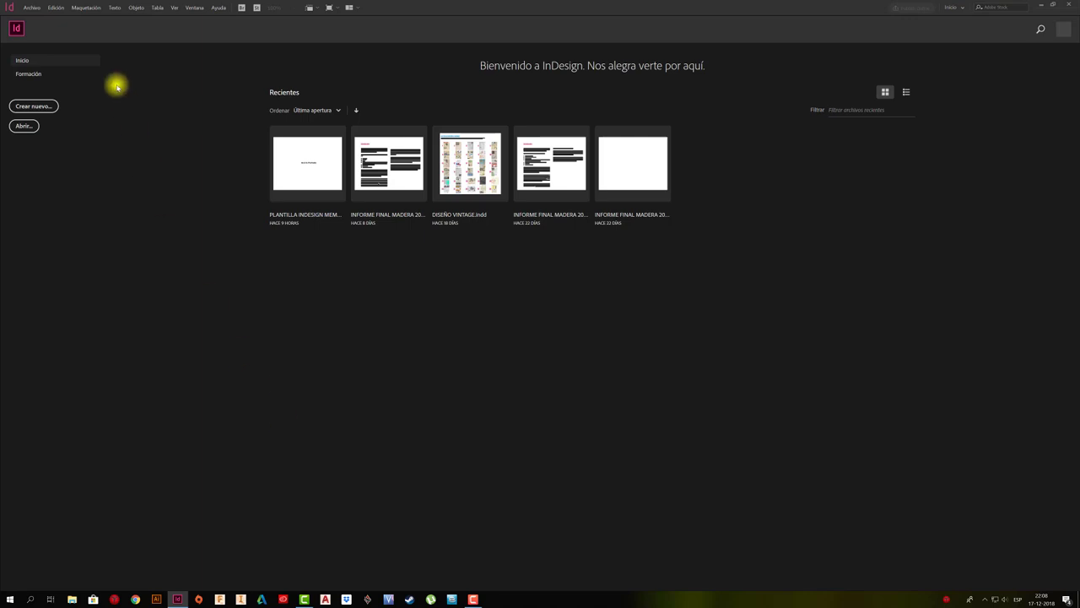
Start a new print document from the Carta preset in landscape orientation, 279,4 mm wide and 215,9 mm high.
{"action": "left_click", "coordinate": [38, 108]}
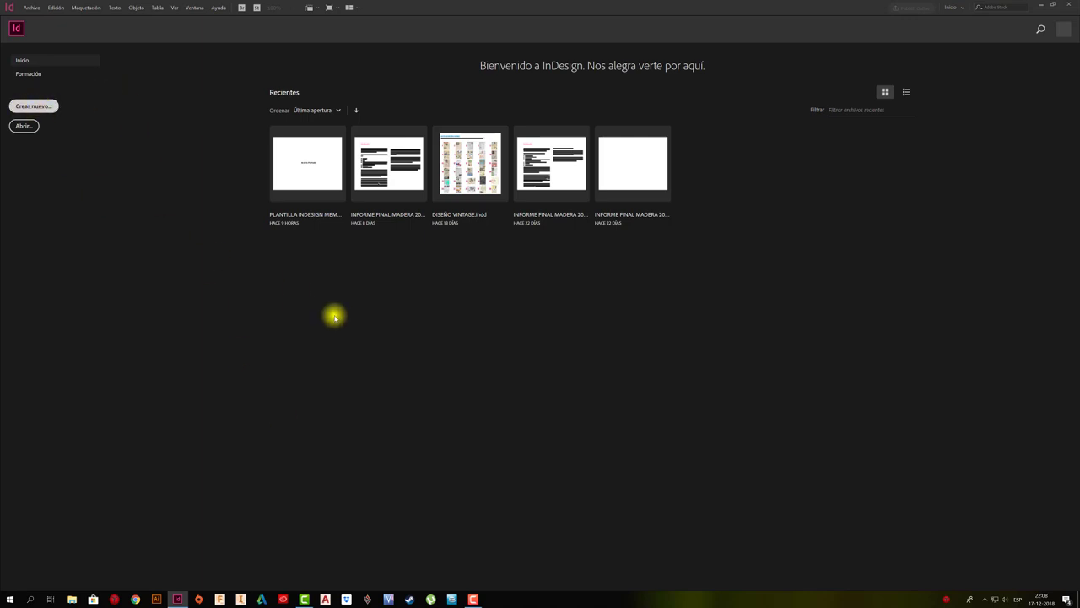
{"action": "left_click_drag", "start_coordinate": [501, 162], "coordinate": [495, 96]}
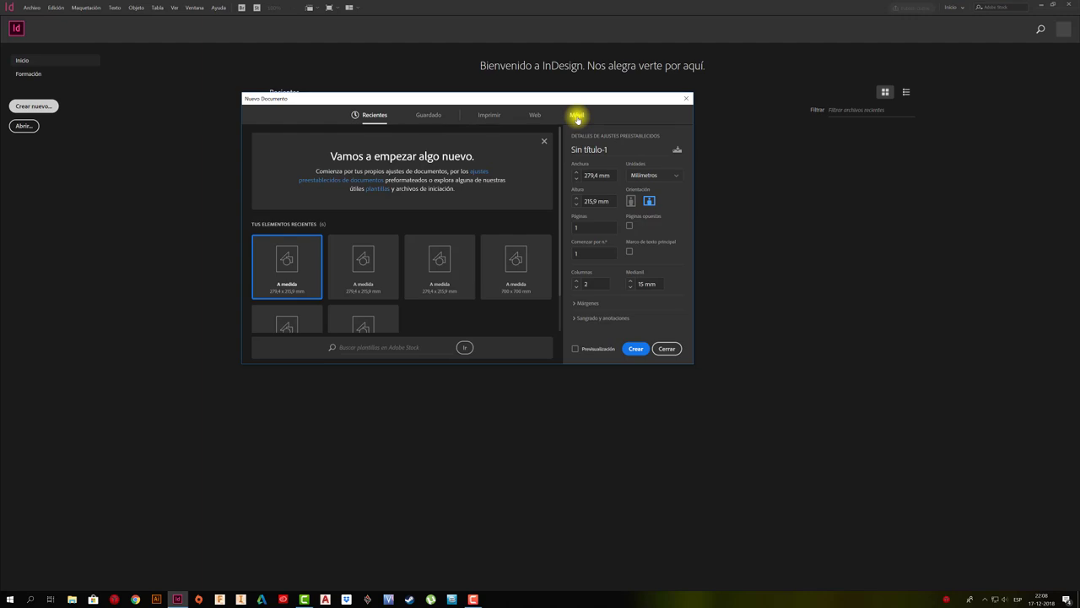
{"action": "left_click", "coordinate": [490, 116]}
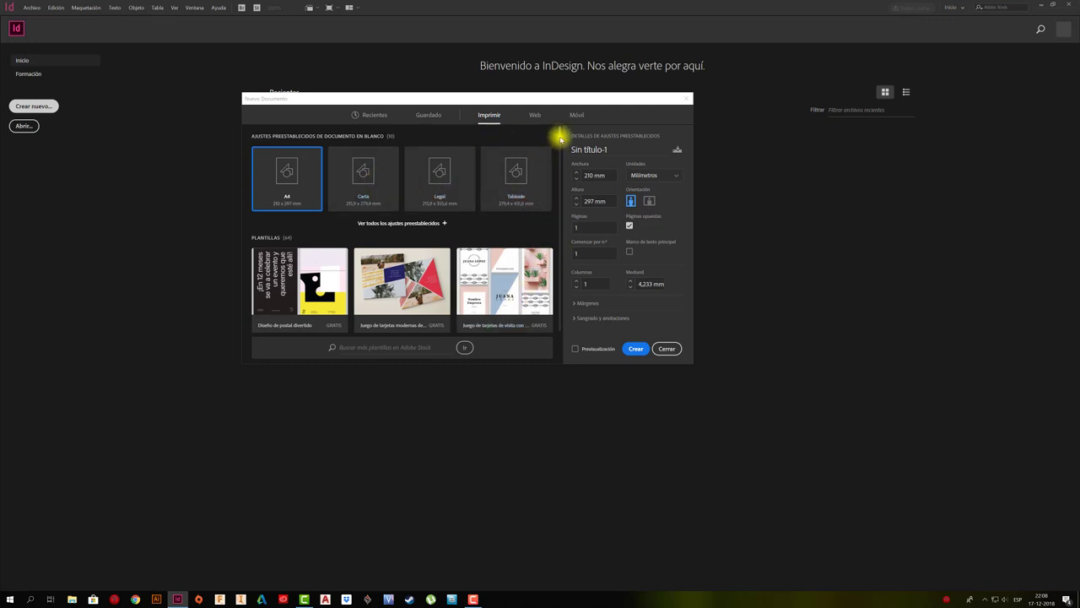
{"action": "scroll", "coordinate": [559, 144], "scroll_direction": "down", "scroll_amount": 3}
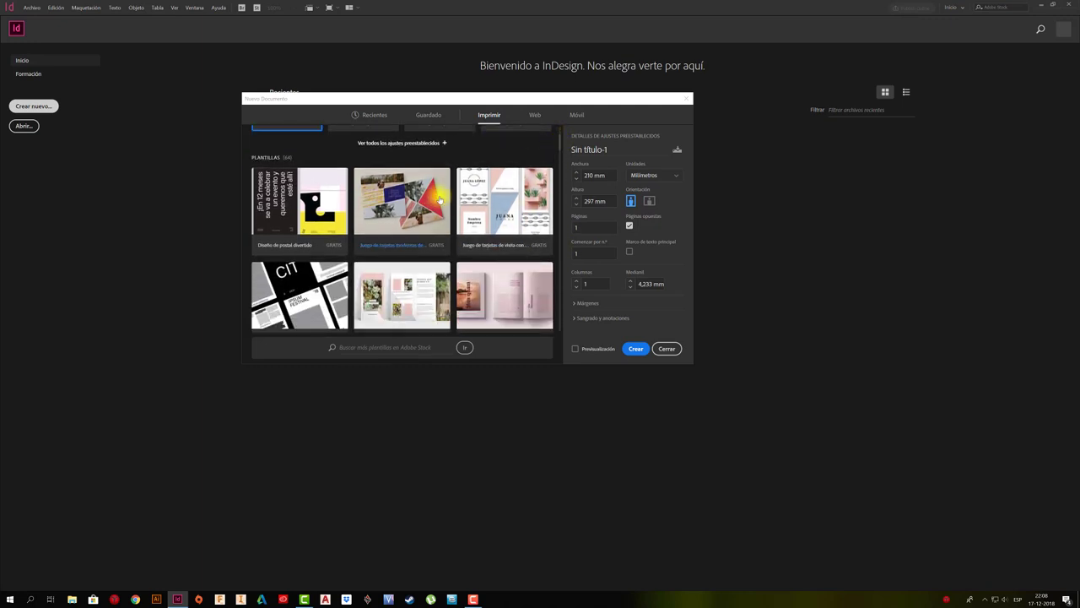
{"action": "mouse_move", "coordinate": [560, 150]}
{"action": "left_mouse_down"}
{"action": "mouse_move", "coordinate": [560, 265]}
{"action": "mouse_move", "coordinate": [562, 135]}
{"action": "left_mouse_up"}
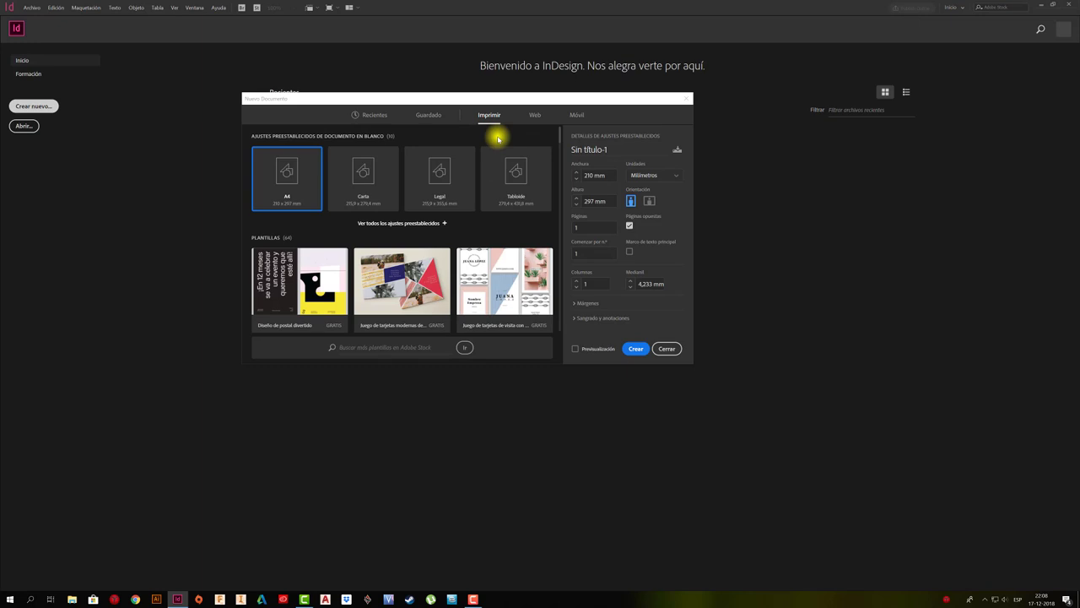
{"action": "left_click", "coordinate": [368, 175]}
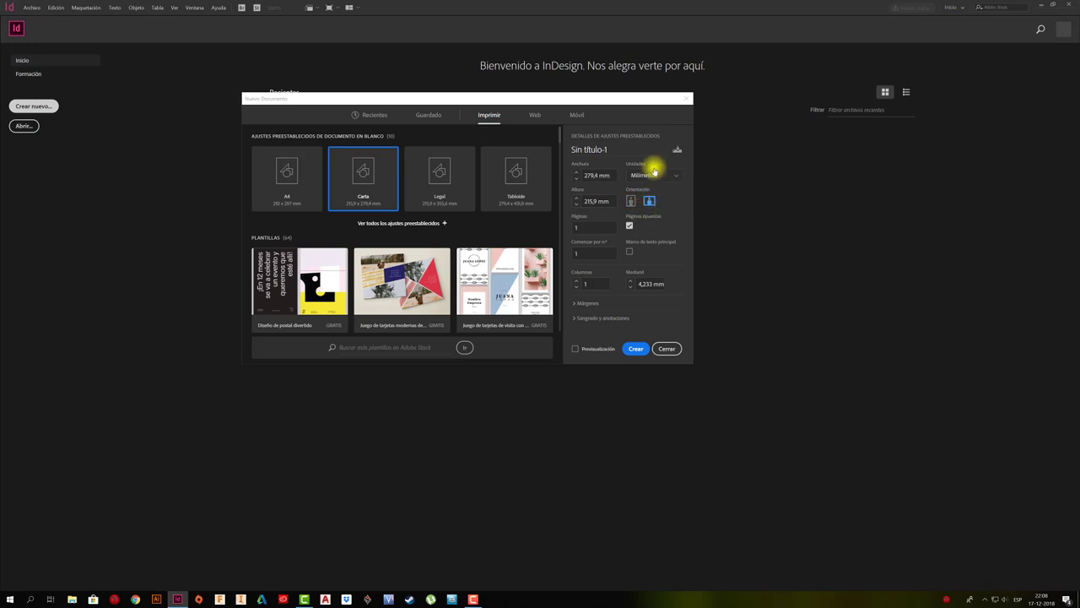
Name the new document PLANTILLA ARA and turn on its preview, keeping the settings dialog clear of the floating swatches.
{"action": "left_click_drag", "start_coordinate": [609, 149], "coordinate": [568, 150]}
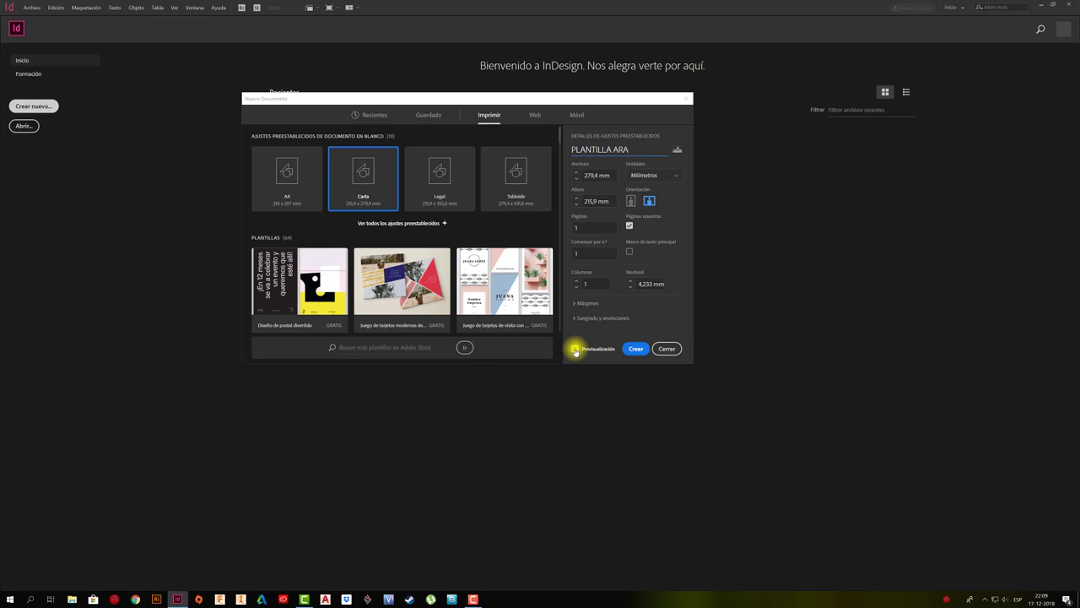
{"action": "left_click", "coordinate": [575, 349]}
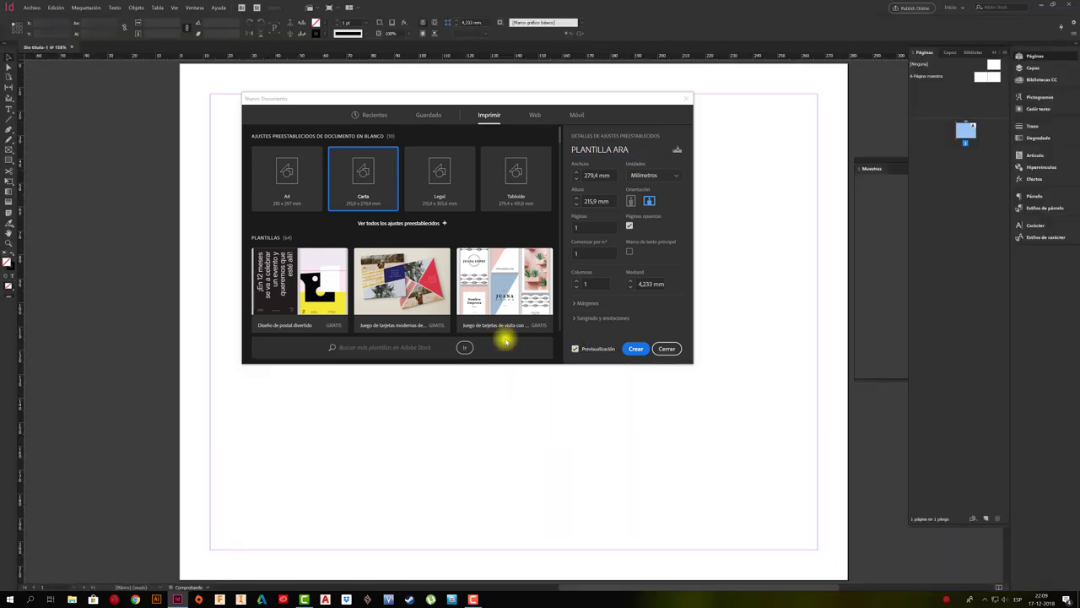
{"action": "left_click_drag", "start_coordinate": [588, 101], "coordinate": [492, 113]}
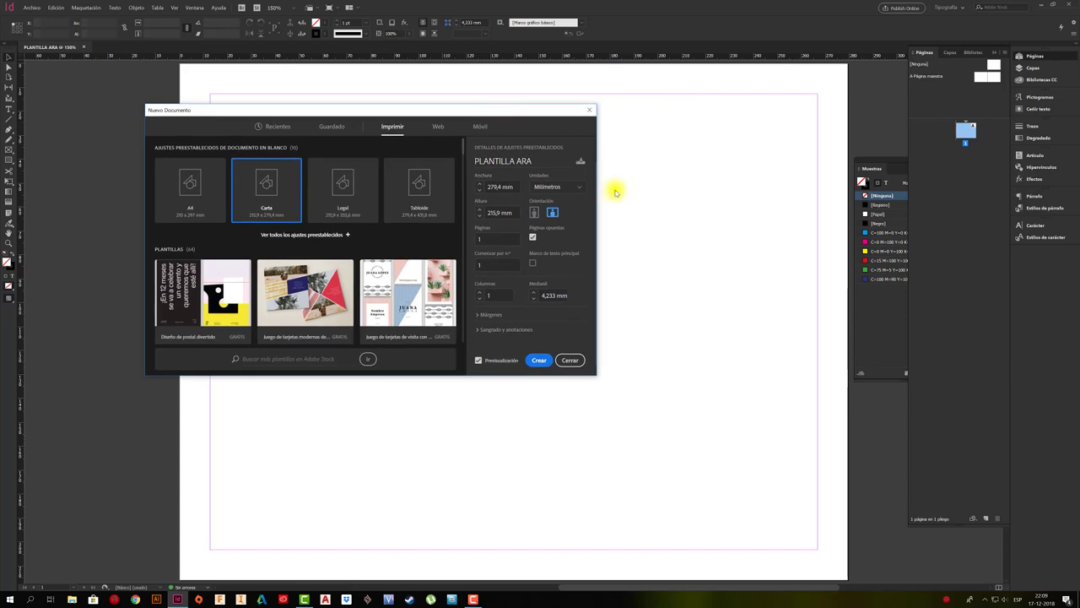
Dock the floating Muestras panel below the collapsed panels and collapse the expanded Páginas panel.
{"action": "left_click_drag", "start_coordinate": [886, 160], "coordinate": [1050, 248]}
{"action": "left_click", "coordinate": [873, 138]}
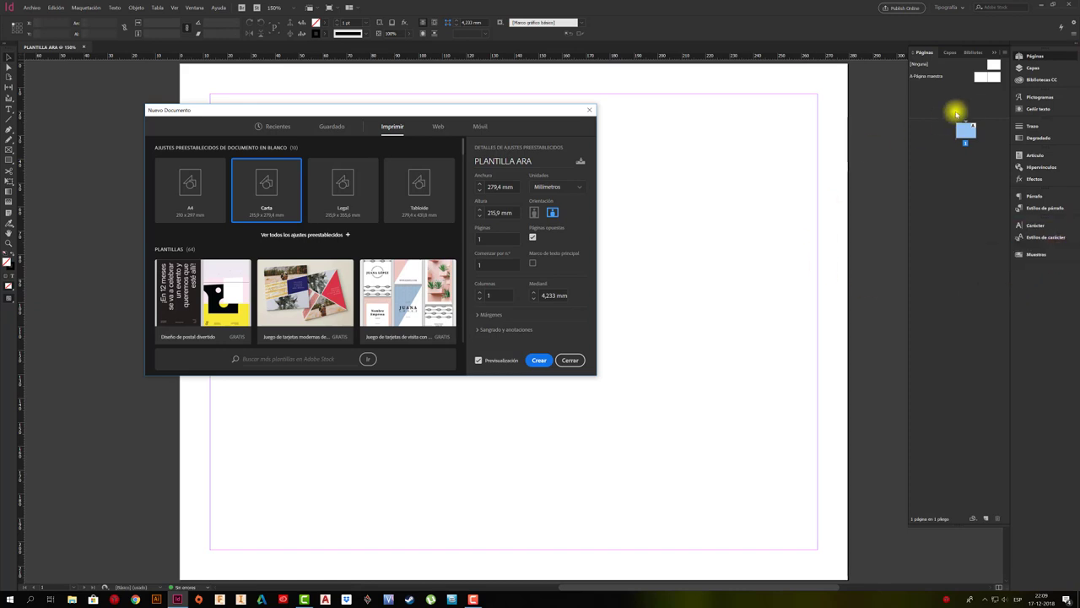
{"action": "left_click", "coordinate": [995, 52]}
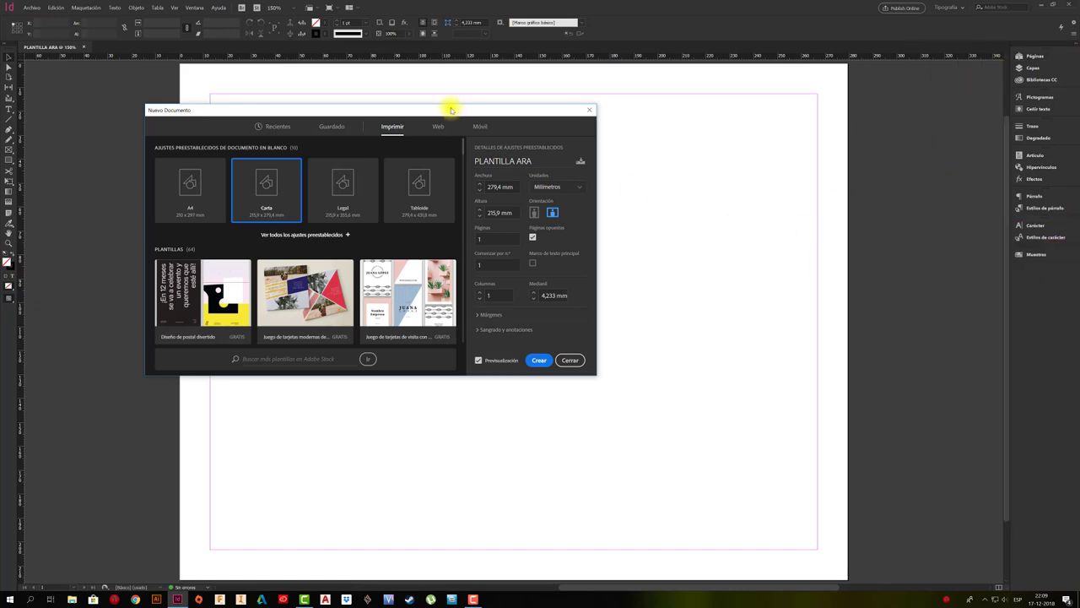
Set all four margins of the new document to 20 mm.
{"action": "left_click_drag", "start_coordinate": [458, 110], "coordinate": [571, 108]}
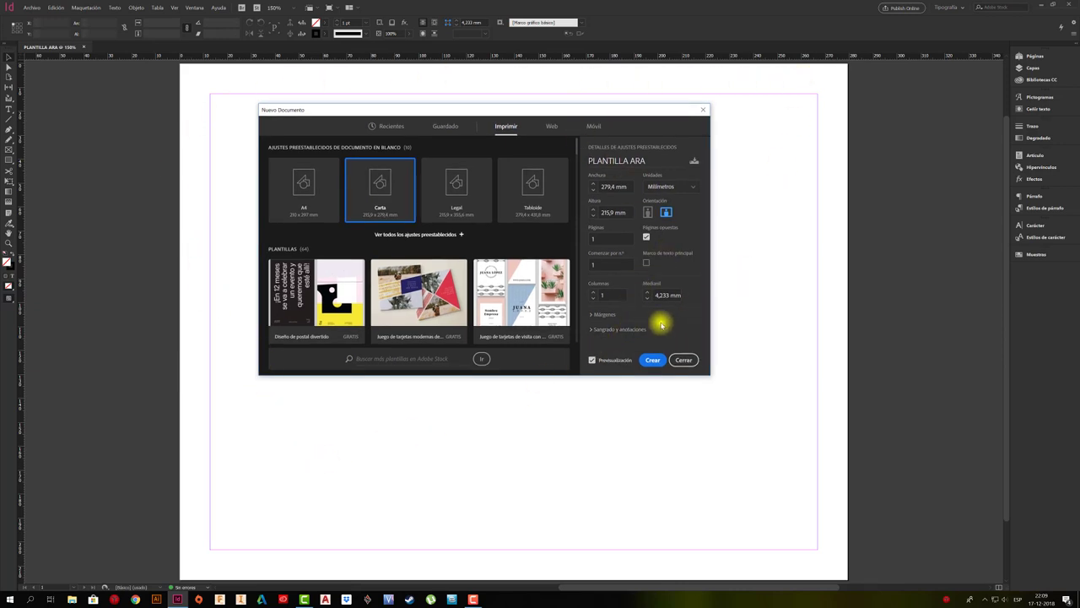
{"action": "left_click", "coordinate": [594, 314]}
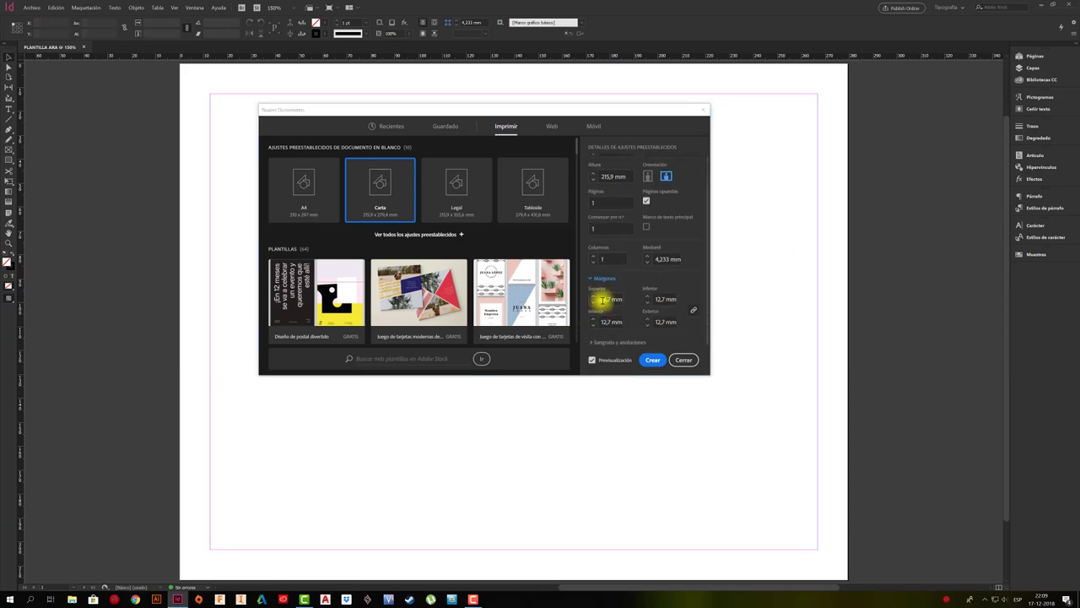
{"action": "left_click_drag", "start_coordinate": [601, 300], "coordinate": [628, 302]}
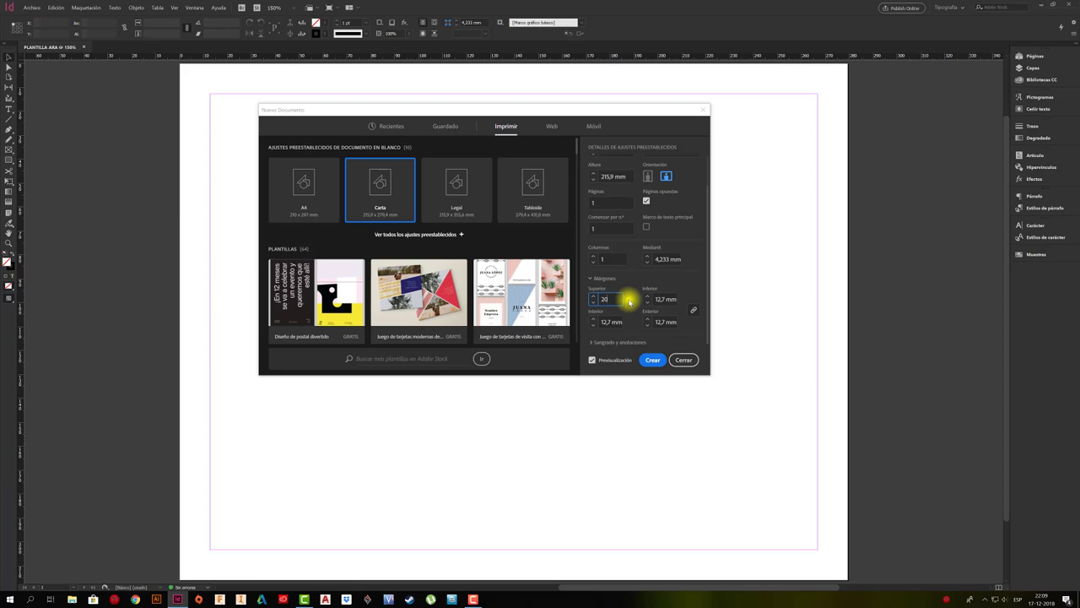
{"action": "key", "text": "Tab"}
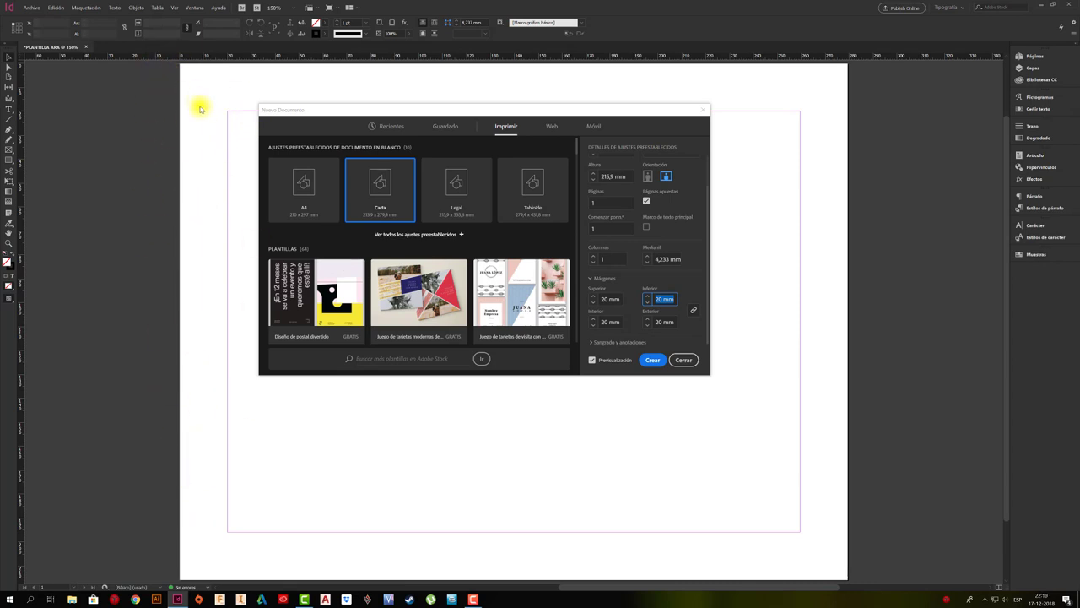
Give the page 2 columns with a 15 mm gutter and create the document.
{"action": "left_click", "coordinate": [594, 255]}
{"action": "left_click_drag", "start_coordinate": [569, 108], "coordinate": [858, 181]}
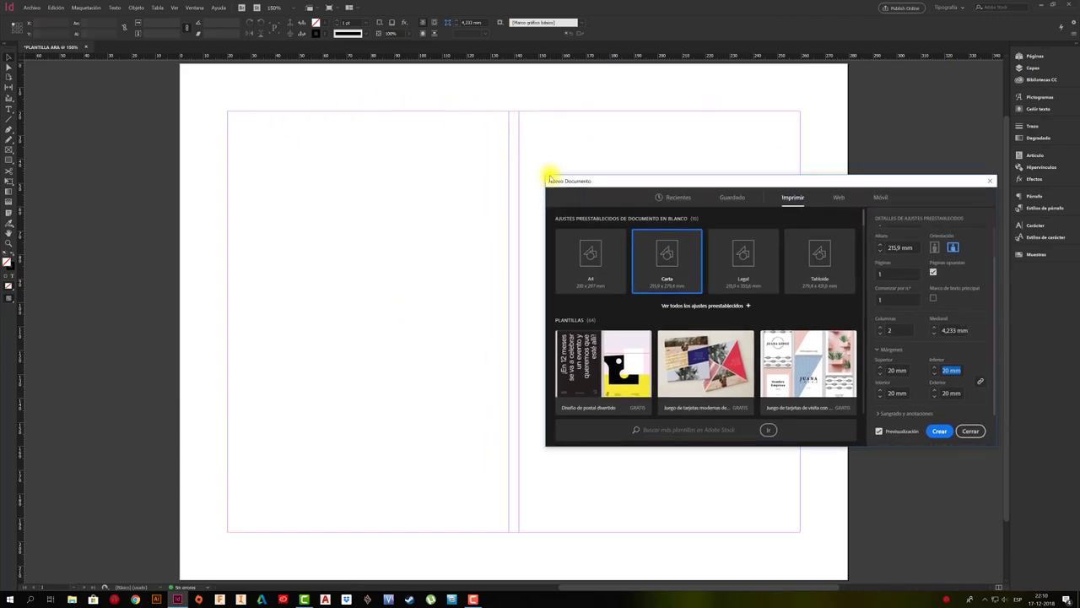
{"action": "left_click_drag", "start_coordinate": [647, 180], "coordinate": [587, 184]}
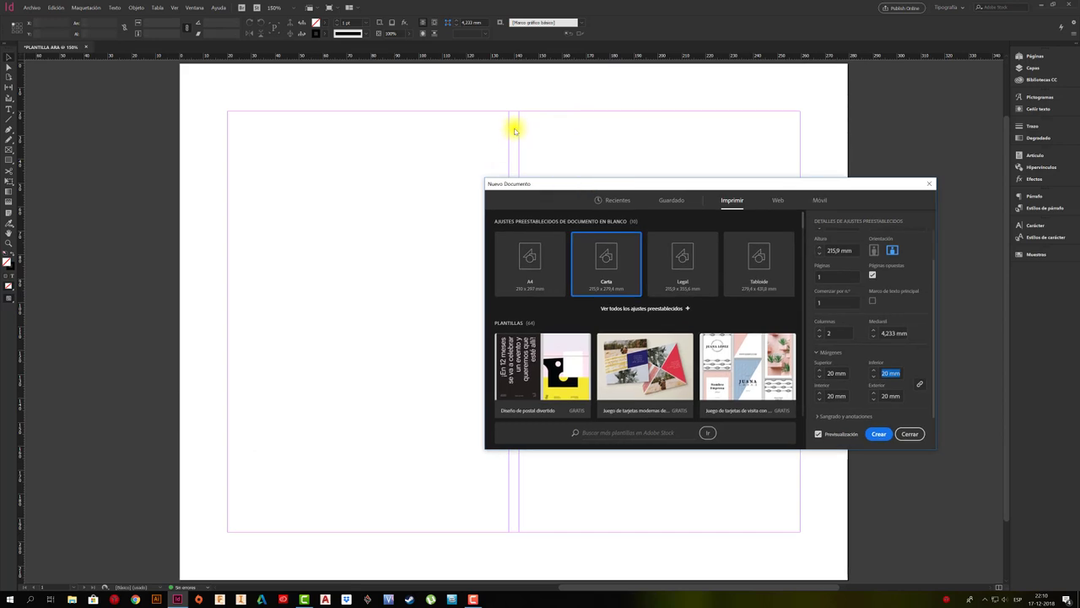
{"action": "left_click", "coordinate": [896, 332]}
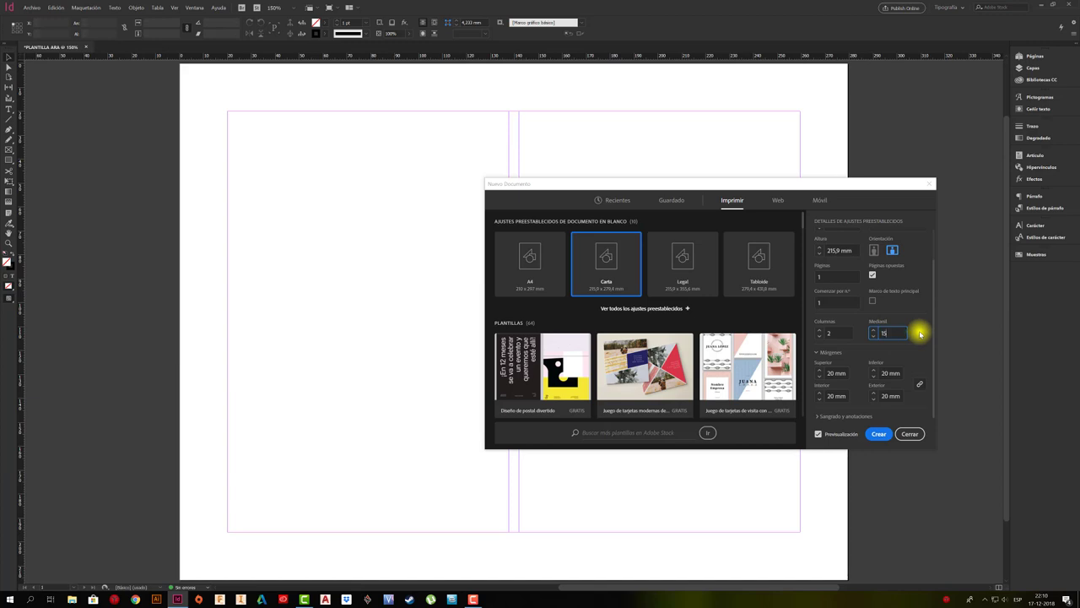
{"action": "type", "text": "15"}
{"action": "left_click_drag", "start_coordinate": [545, 173], "coordinate": [389, 162]}
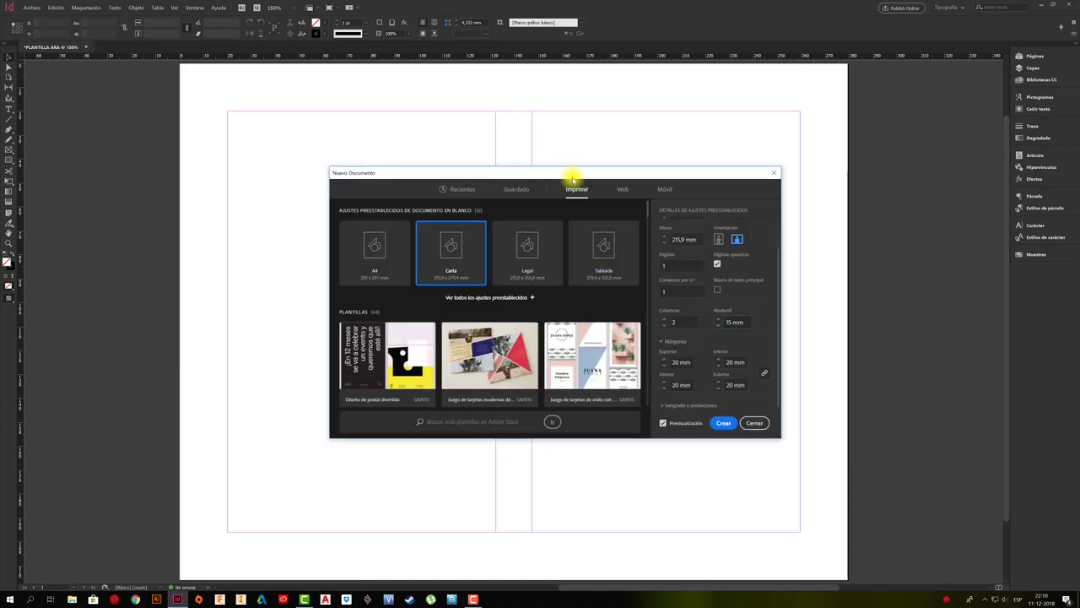
{"action": "left_click_drag", "start_coordinate": [573, 179], "coordinate": [430, 231]}
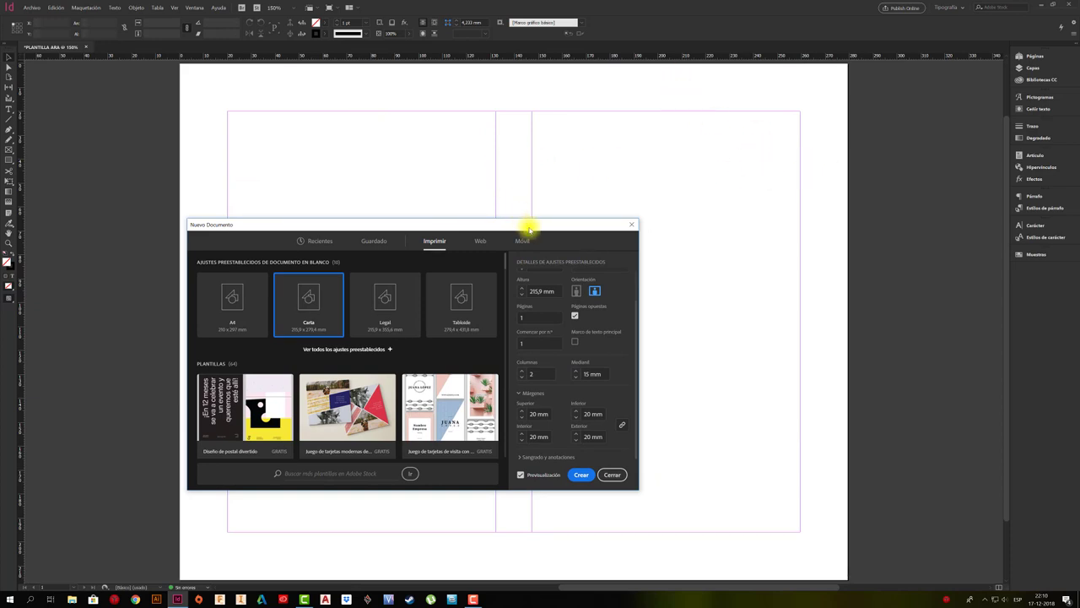
{"action": "left_click_drag", "start_coordinate": [529, 228], "coordinate": [616, 116]}
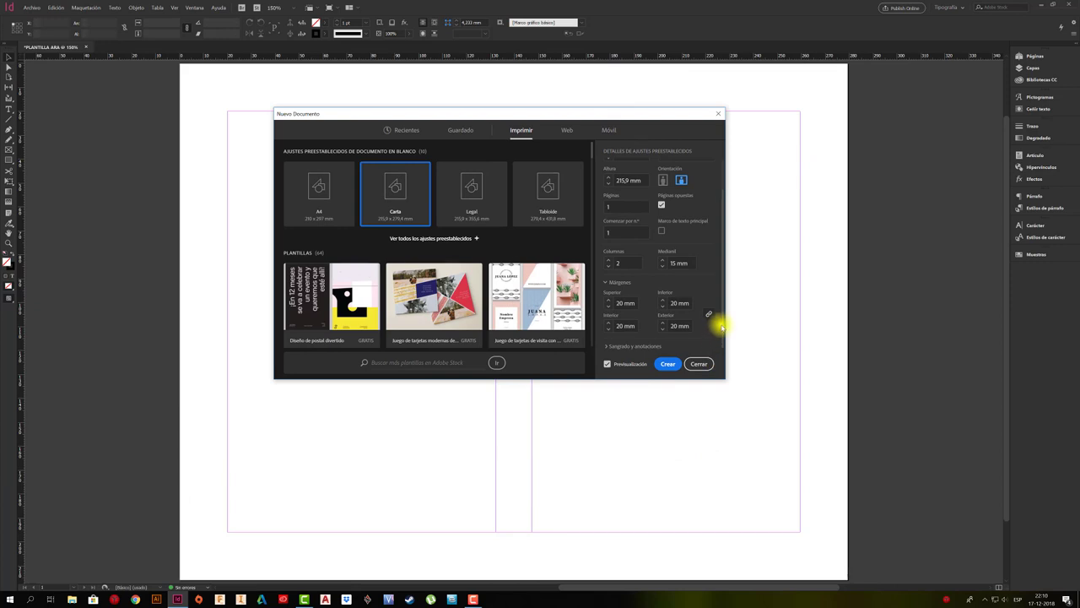
{"action": "left_click", "coordinate": [667, 364]}
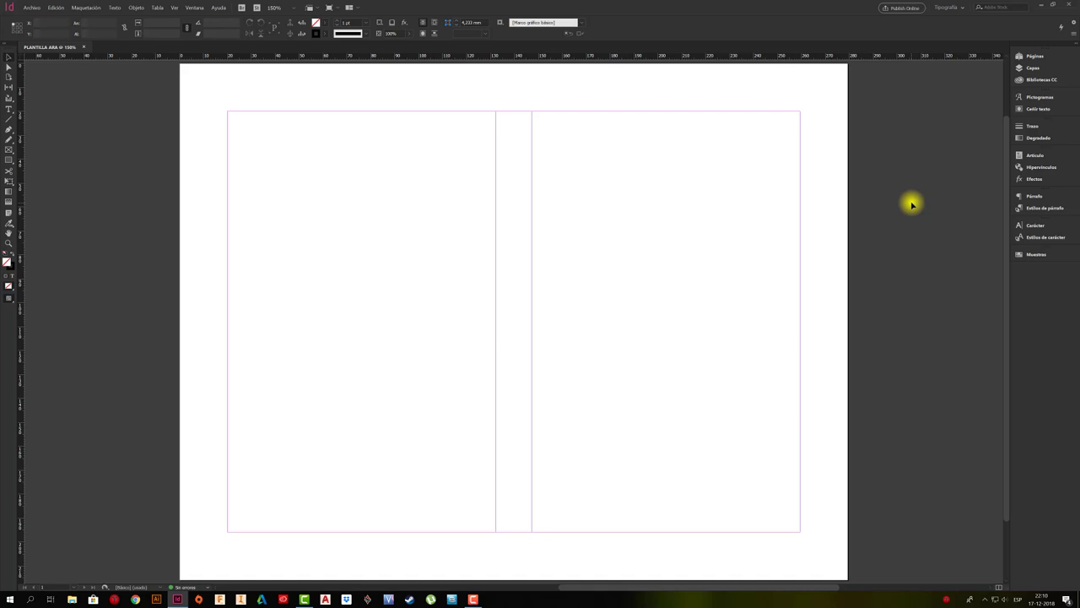
Try the Aspectos esenciales and Publicación digital workspaces, and return to the Tipografía workspace.
{"action": "left_click", "coordinate": [960, 9]}
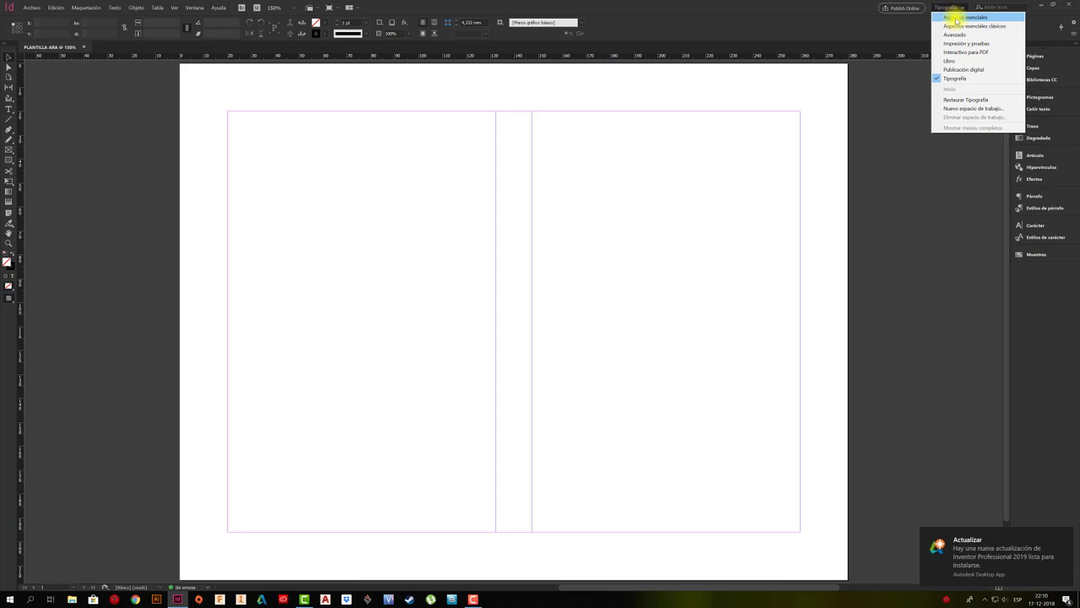
{"action": "left_click", "coordinate": [959, 16]}
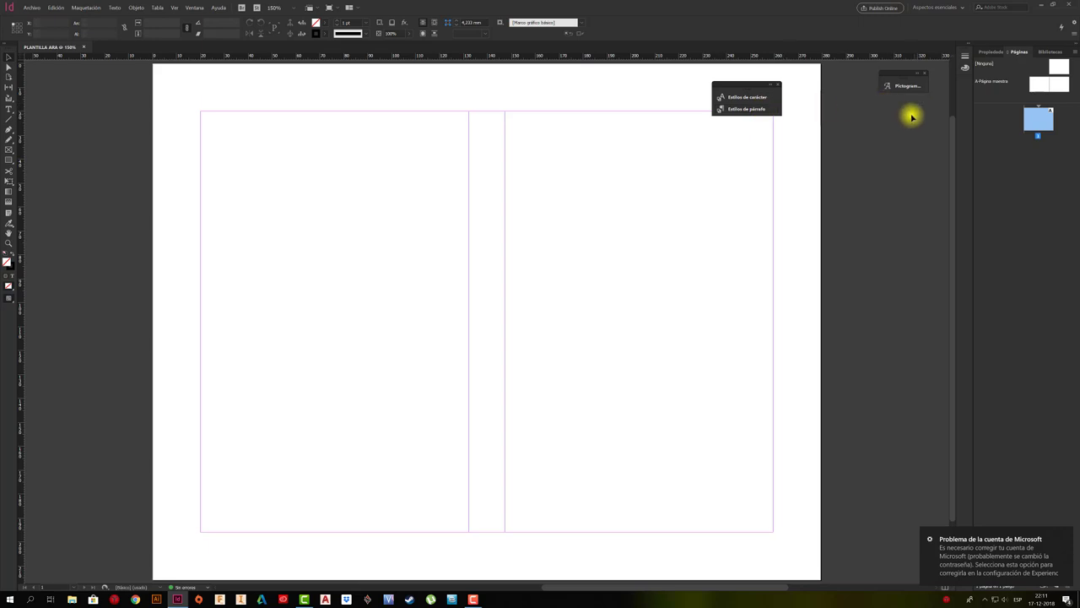
{"action": "left_click", "coordinate": [962, 9]}
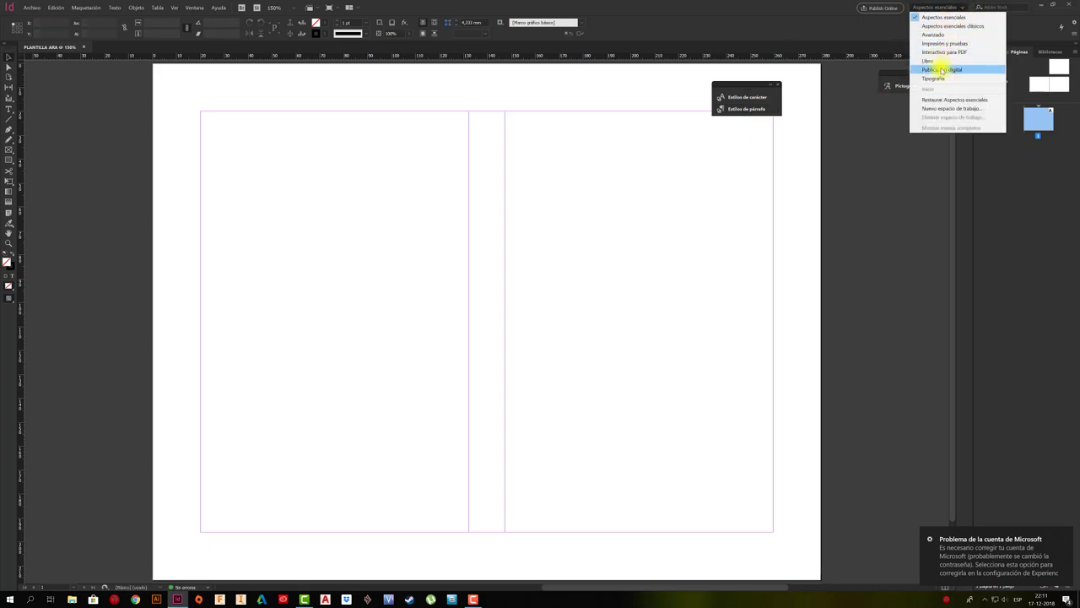
{"action": "left_click", "coordinate": [942, 70]}
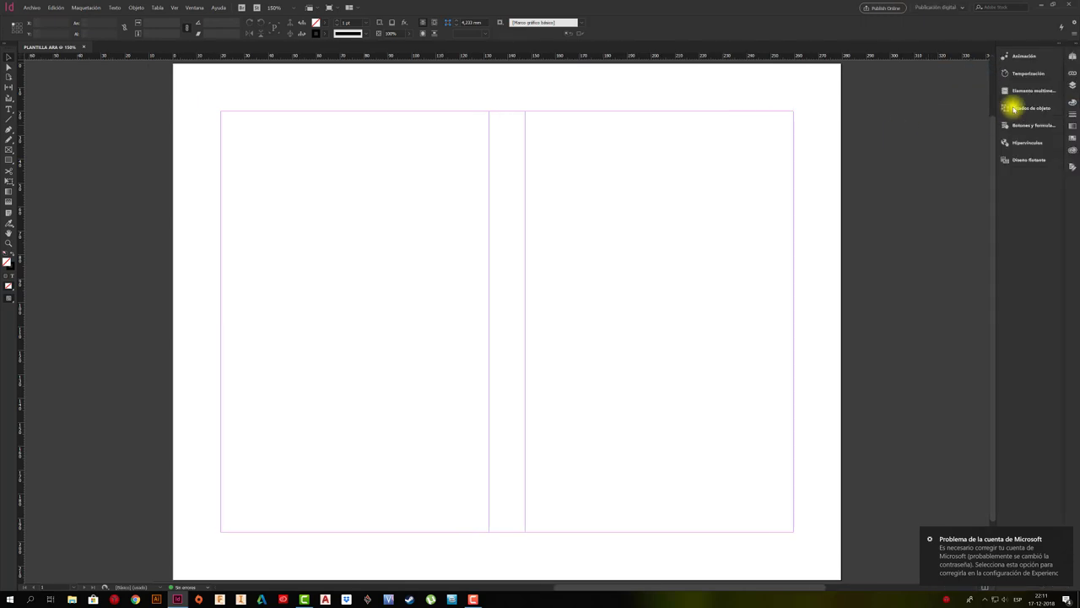
{"action": "left_click", "coordinate": [965, 9]}
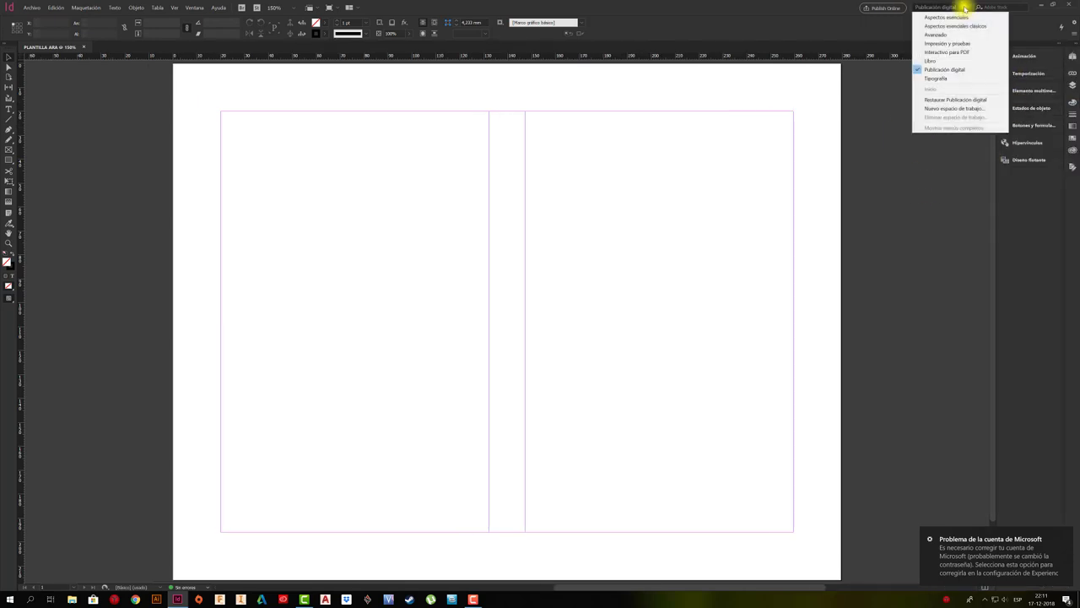
{"action": "left_click", "coordinate": [942, 78]}
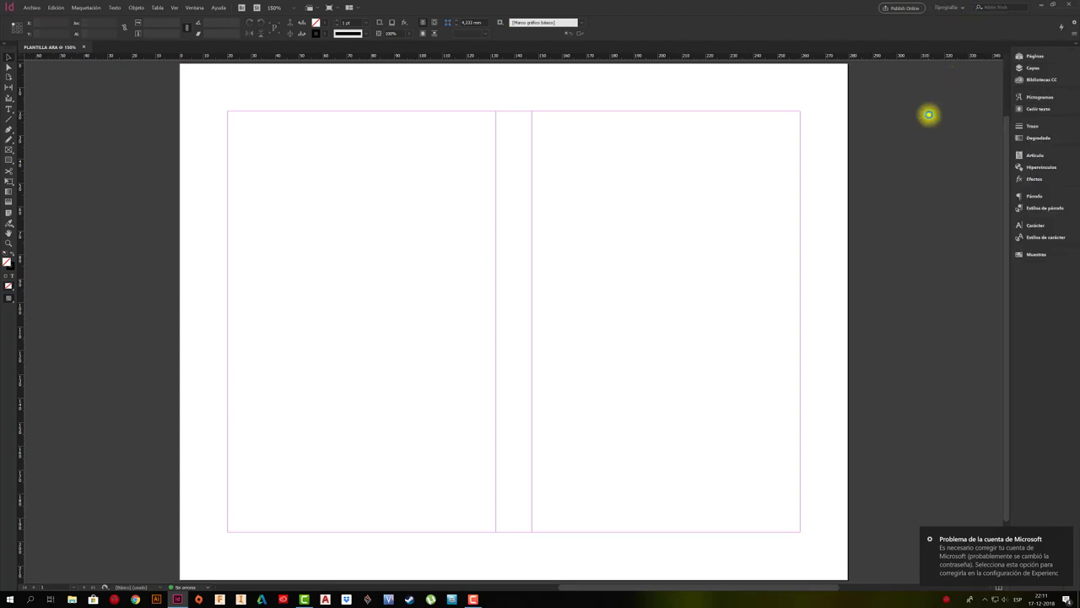
Look at the document's pages and its list of character styles.
{"action": "left_click", "coordinate": [1021, 56]}
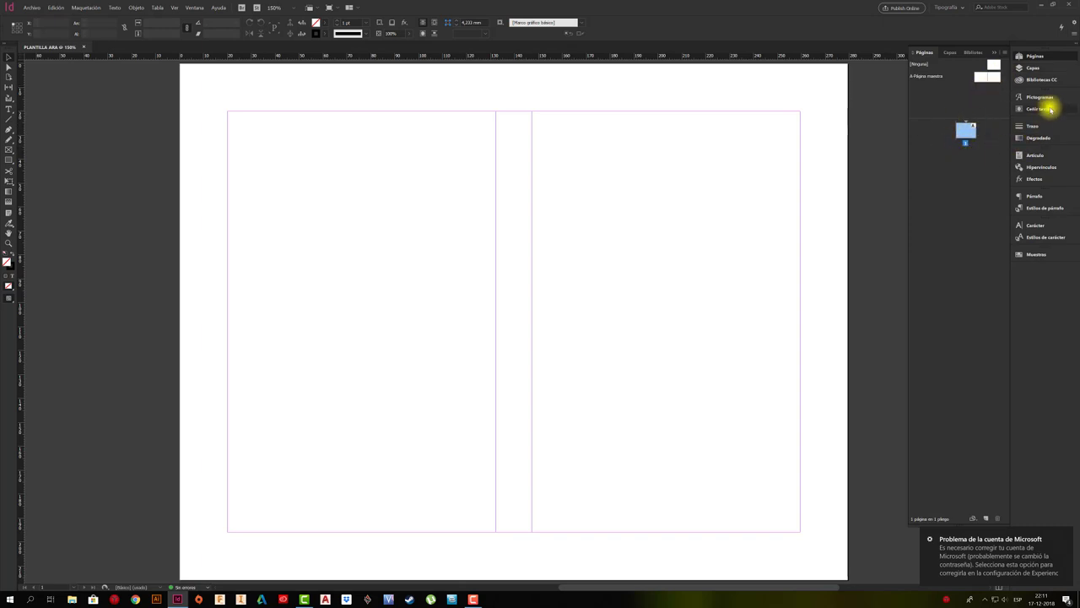
{"action": "left_click", "coordinate": [1037, 239]}
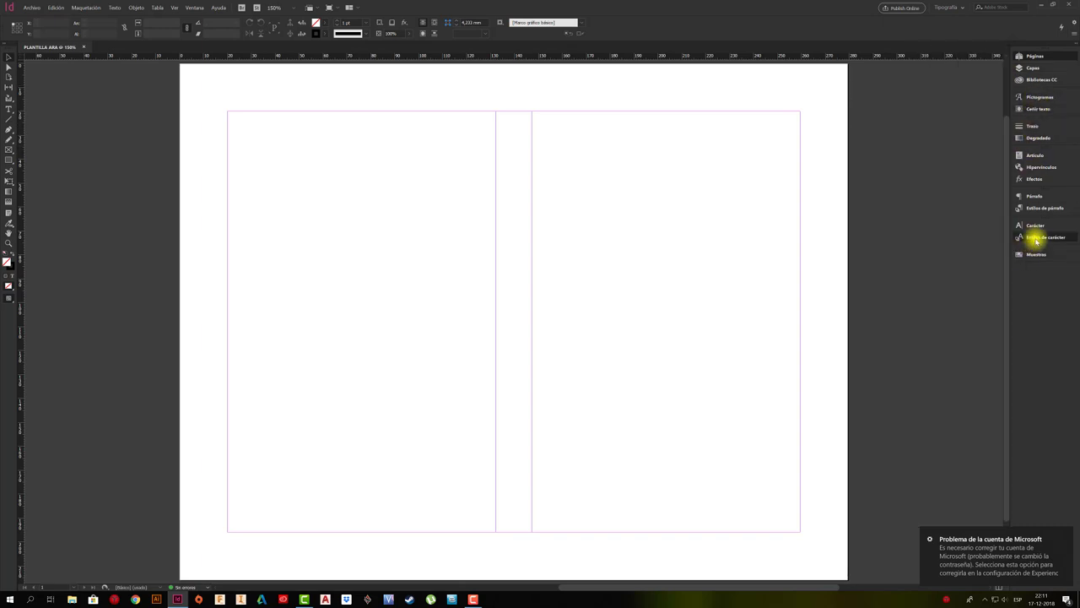
{"action": "left_click", "coordinate": [1037, 239]}
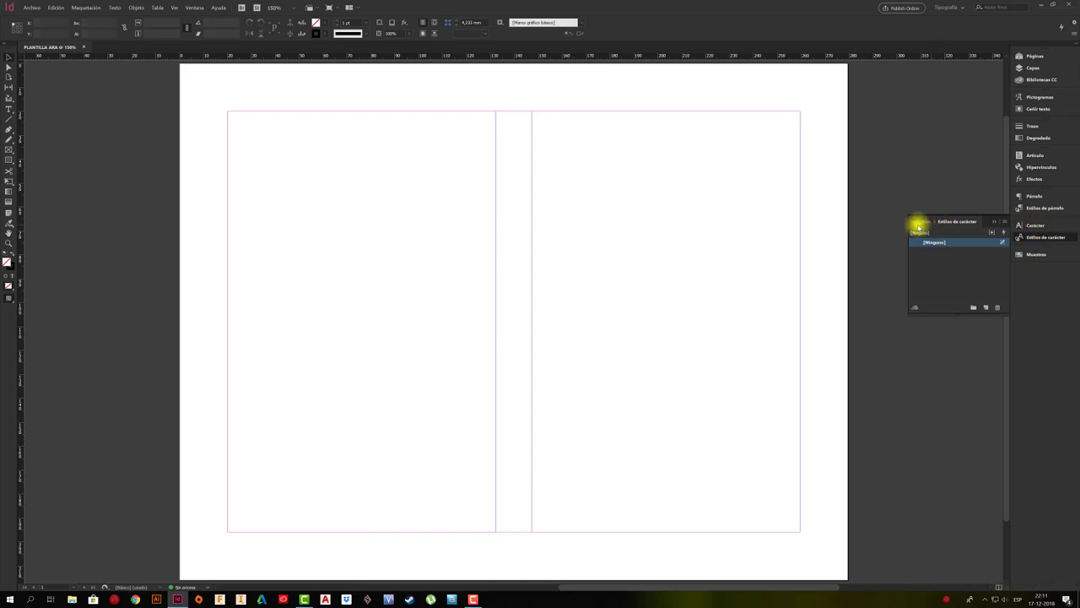
Look at the document's paragraph styles and the effects settings, and close the effects settings again.
{"action": "left_click", "coordinate": [1039, 210]}
{"action": "left_click", "coordinate": [1026, 179]}
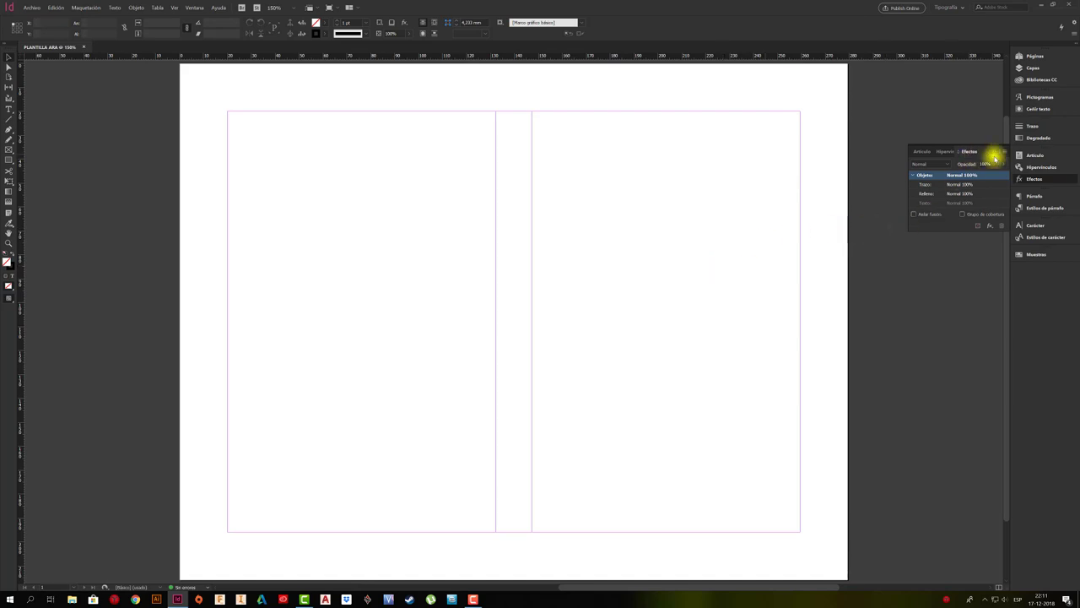
{"action": "left_click", "coordinate": [996, 153]}
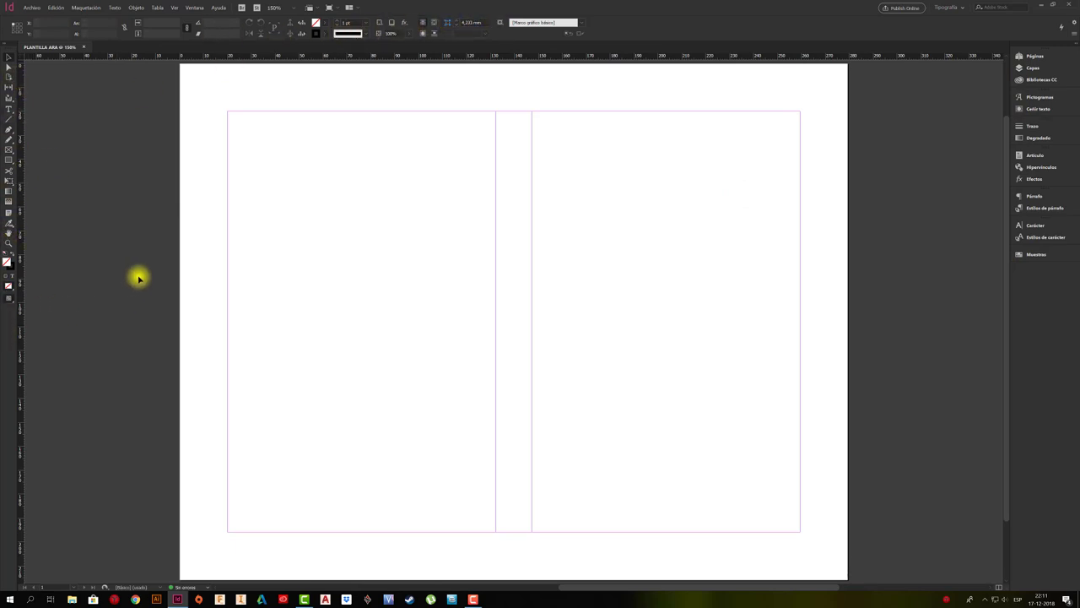
{"action": "scroll", "coordinate": [143, 272], "scroll_direction": "up", "scroll_amount": 1}
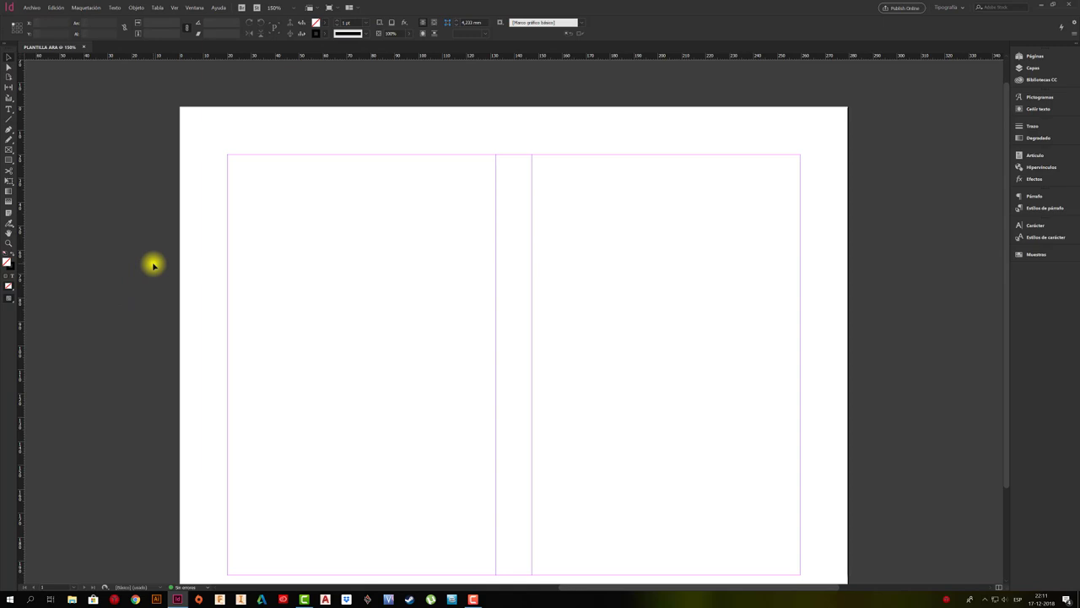
{"action": "scroll", "coordinate": [153, 265], "scroll_direction": "down", "scroll_amount": 1}
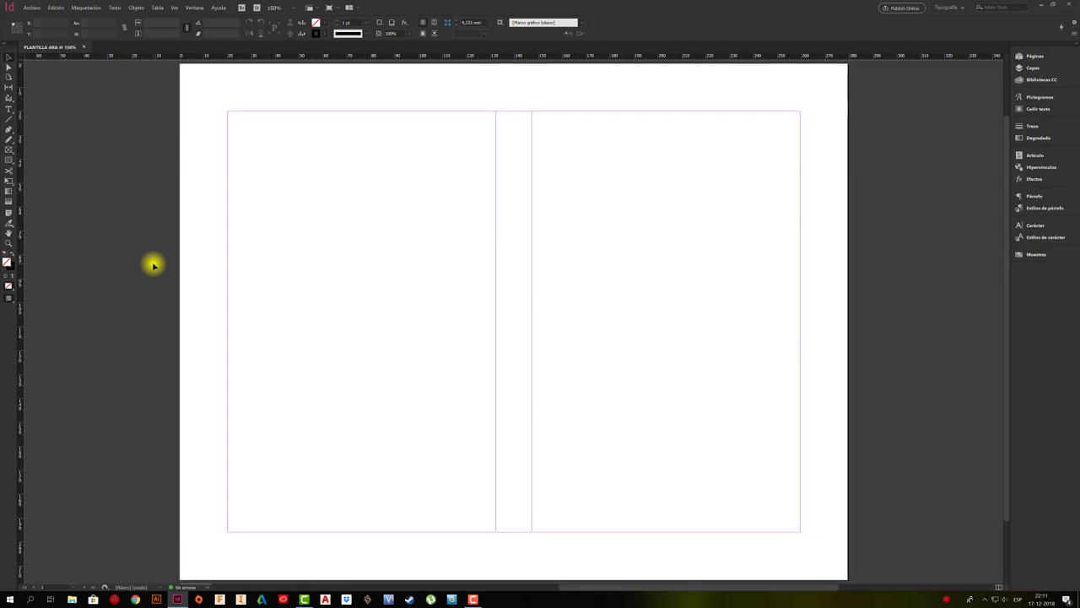
Insert 4 pages after page 1, based on the A-Página maestra master page.
{"action": "left_click", "coordinate": [1039, 55]}
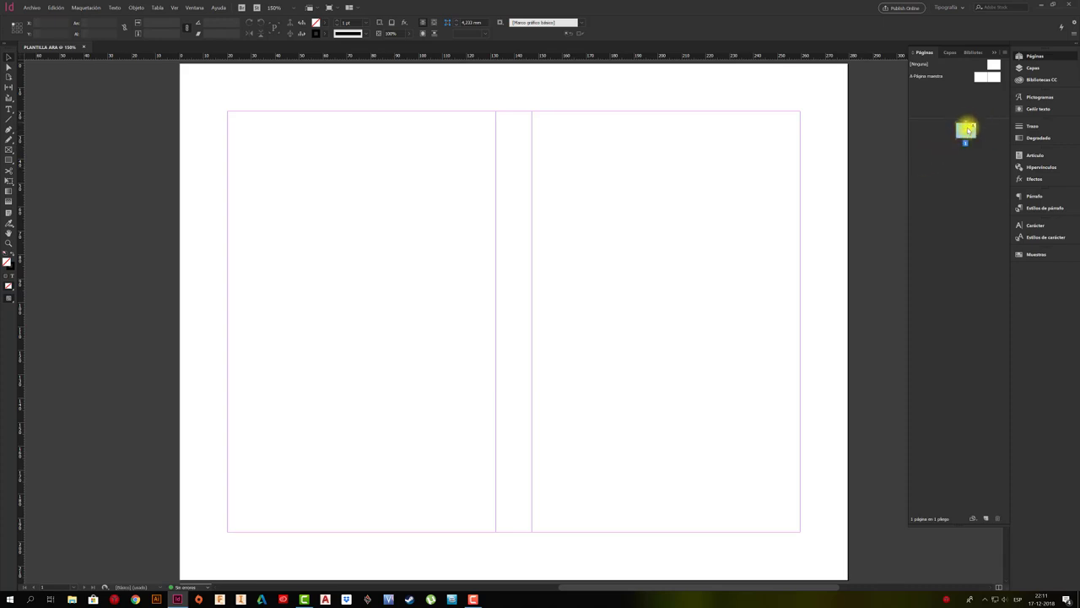
{"action": "right_click", "coordinate": [966, 132]}
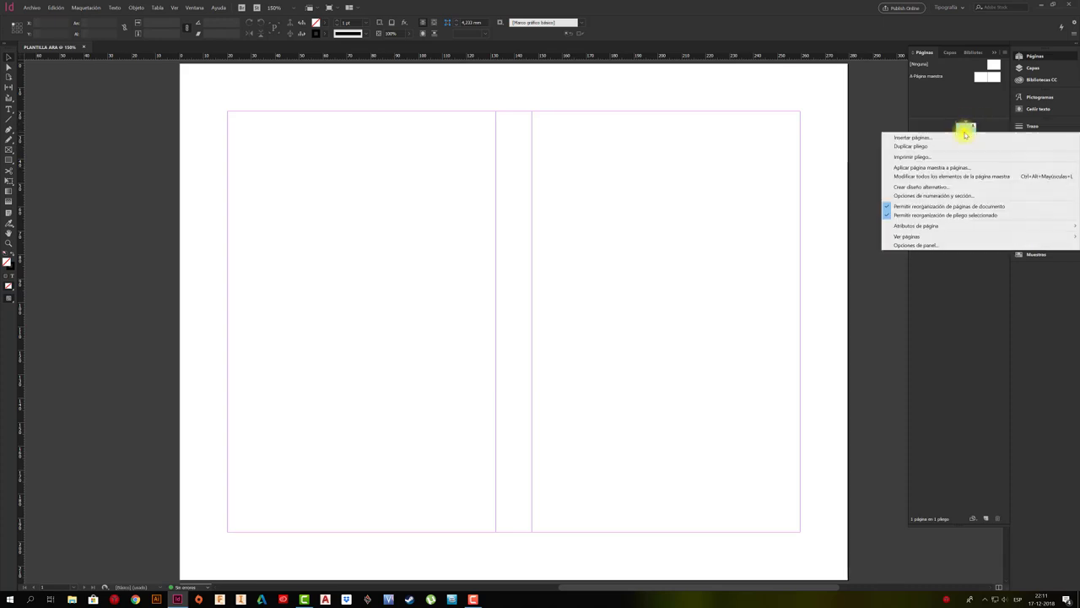
{"action": "right_click", "coordinate": [967, 129]}
{"action": "right_click", "coordinate": [967, 128]}
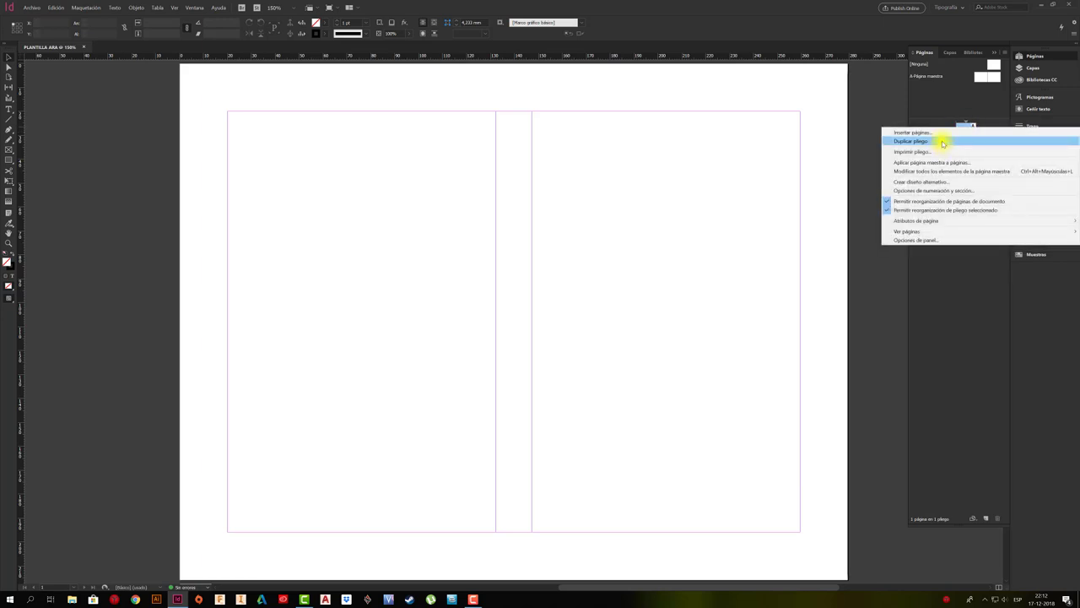
{"action": "left_click", "coordinate": [932, 132]}
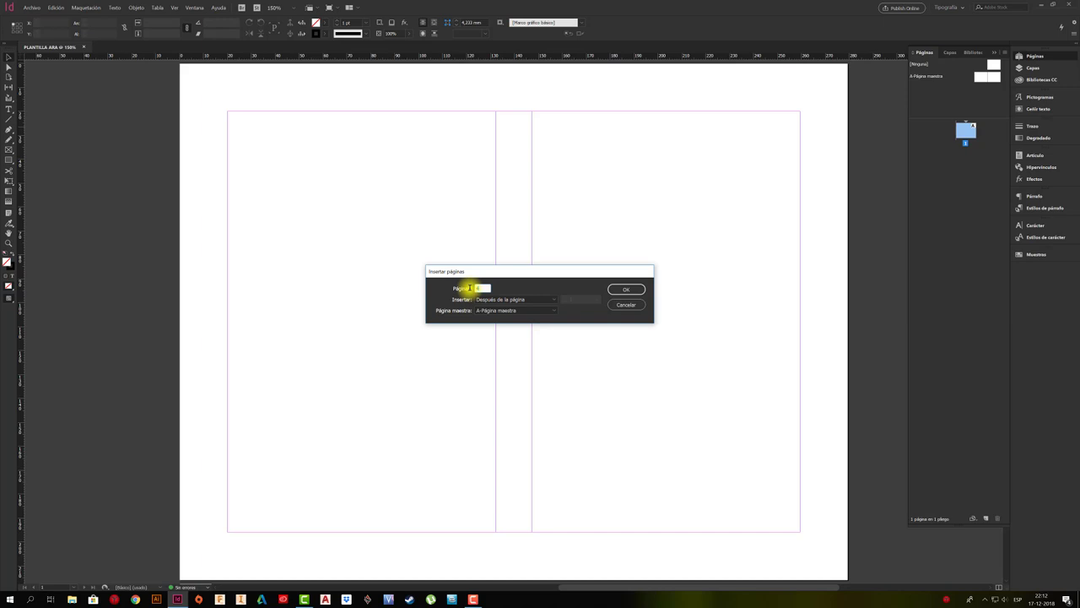
{"action": "left_click", "coordinate": [625, 290]}
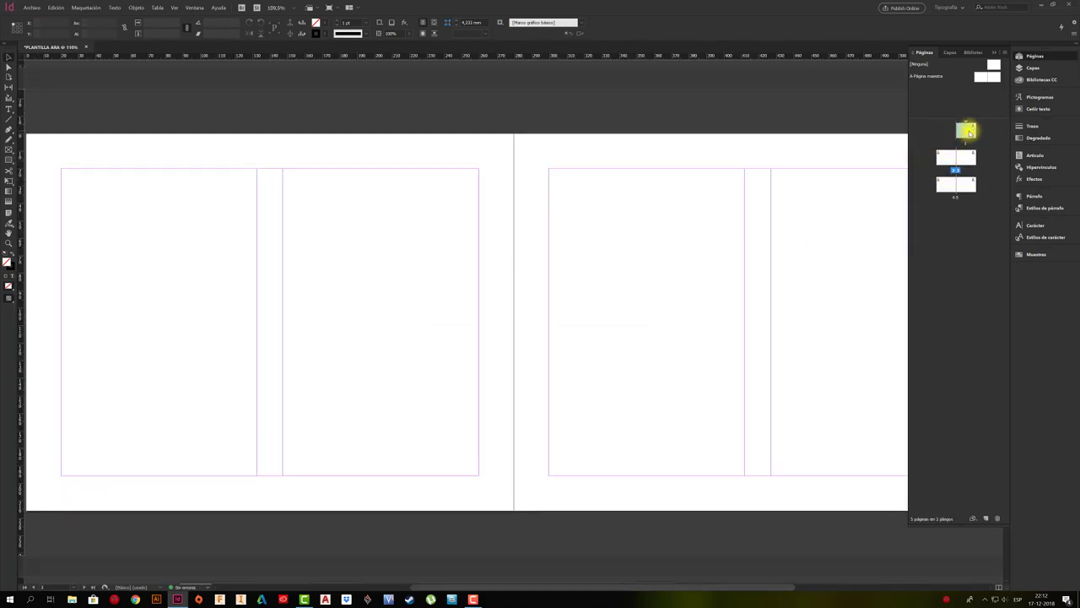
Select the individual pages in turn and examine how the inserted pages are arranged in facing spreads.
{"action": "left_click", "coordinate": [966, 129]}
{"action": "left_click", "coordinate": [946, 157]}
{"action": "left_click", "coordinate": [966, 157]}
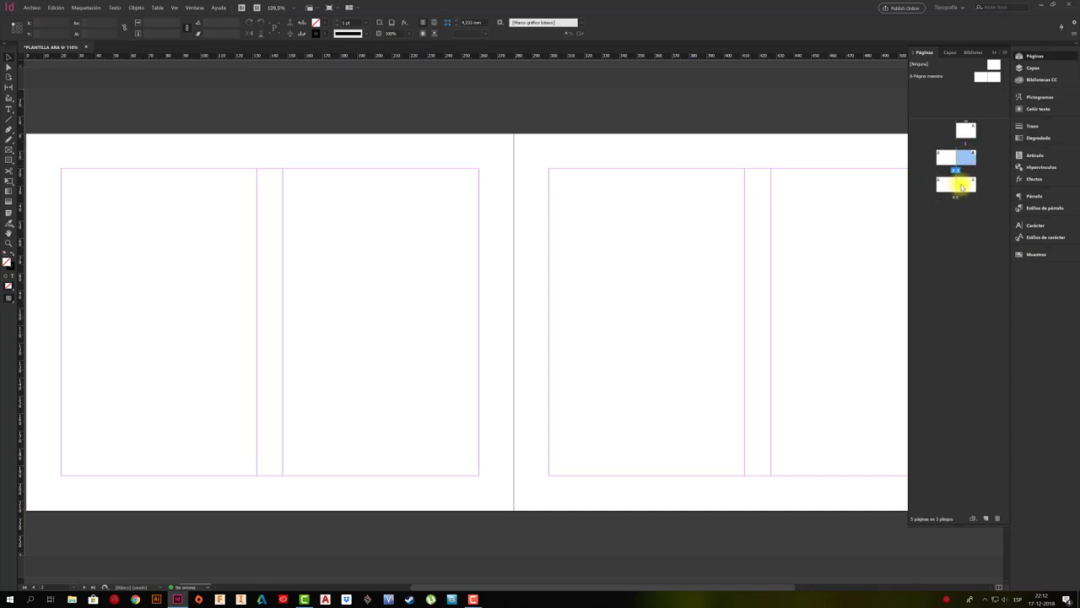
{"action": "left_click", "coordinate": [963, 185]}
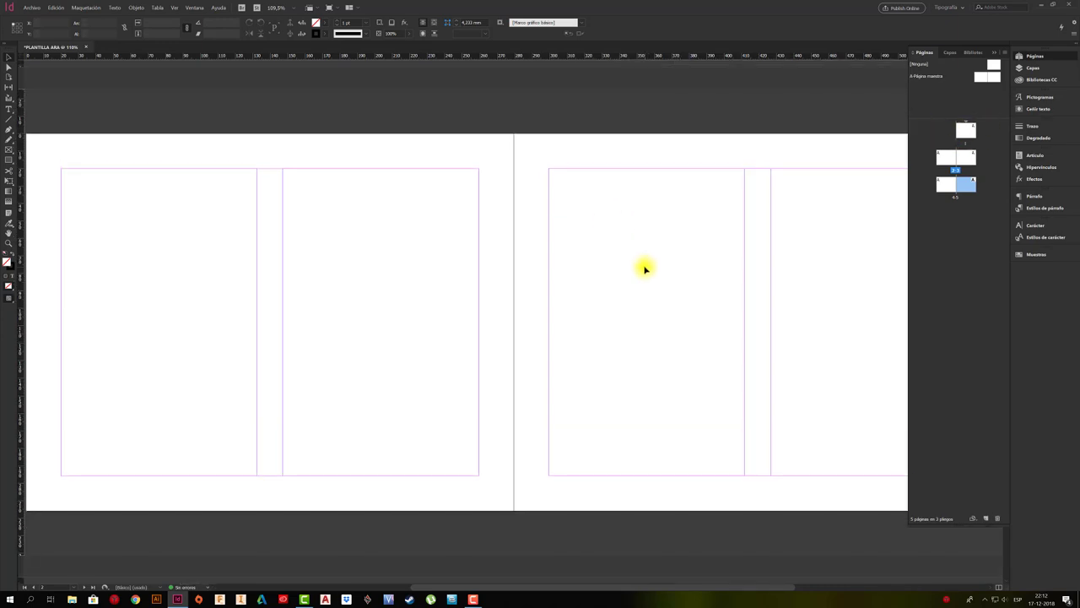
{"action": "key", "text": "ctrl+minus"}
{"action": "key", "text": "ctrl+minus"}
{"action": "key", "text": "ctrl+minus"}
{"action": "key", "text": "ctrl+minus"}
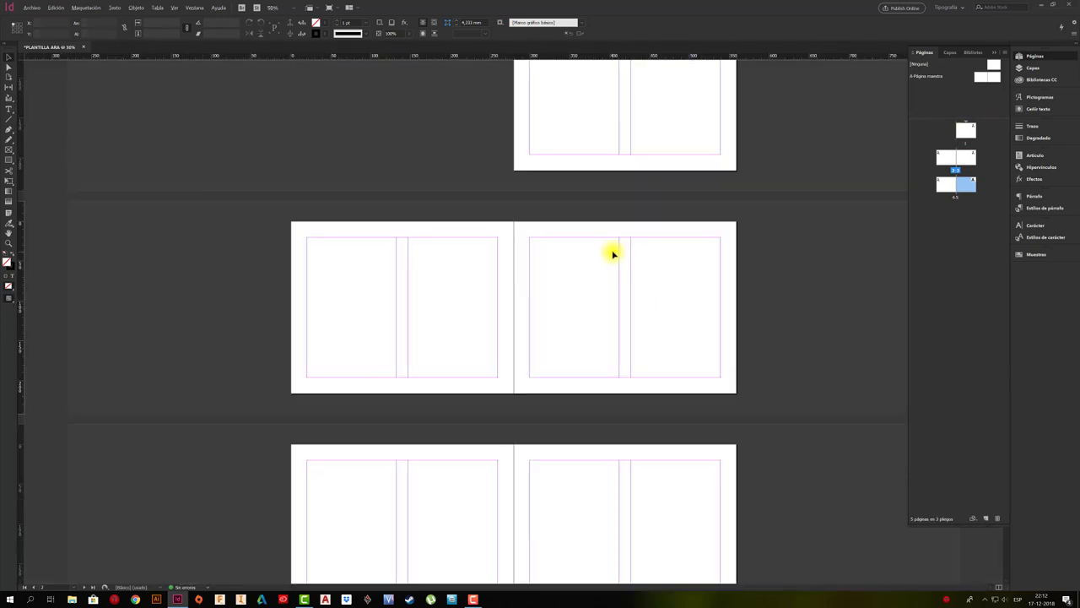
{"action": "scroll", "coordinate": [614, 254], "scroll_direction": "down", "scroll_amount": 2}
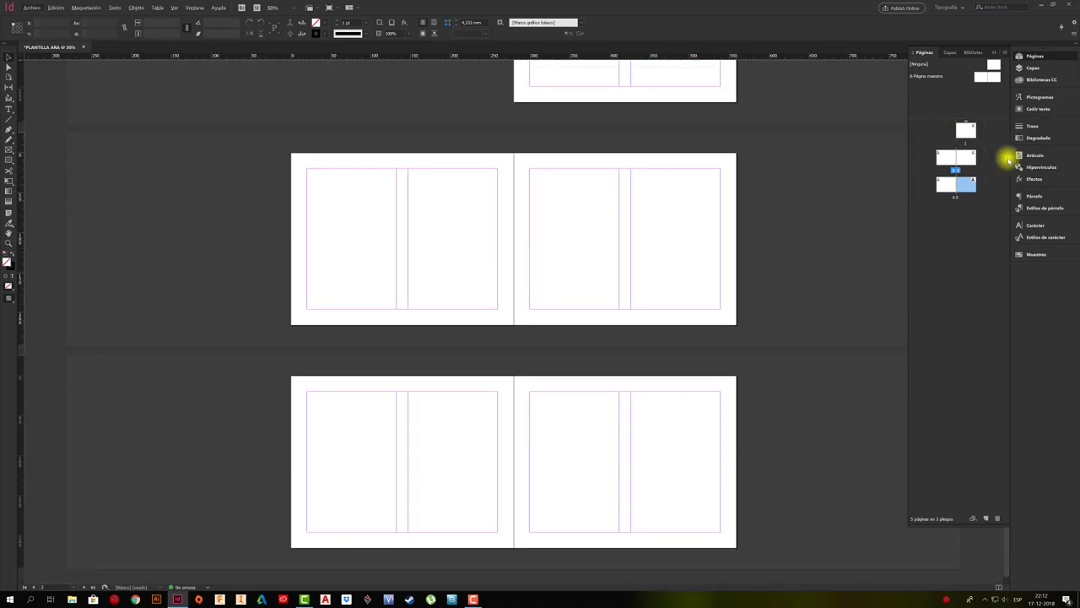
{"action": "scroll", "coordinate": [667, 283], "scroll_direction": "up", "scroll_amount": 4}
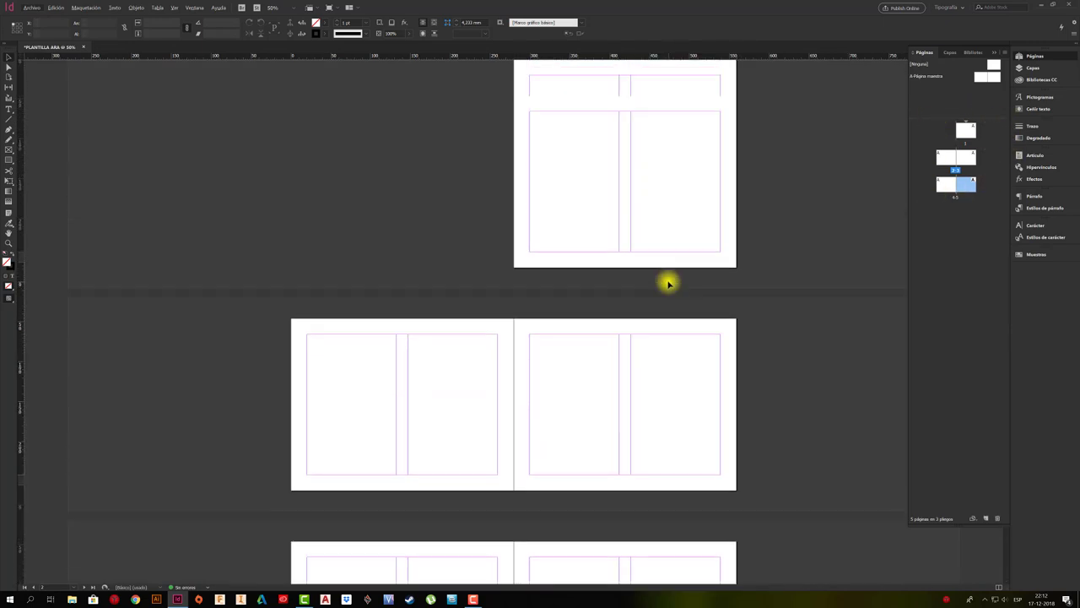
{"action": "scroll", "coordinate": [668, 283], "scroll_direction": "down", "scroll_amount": 1}
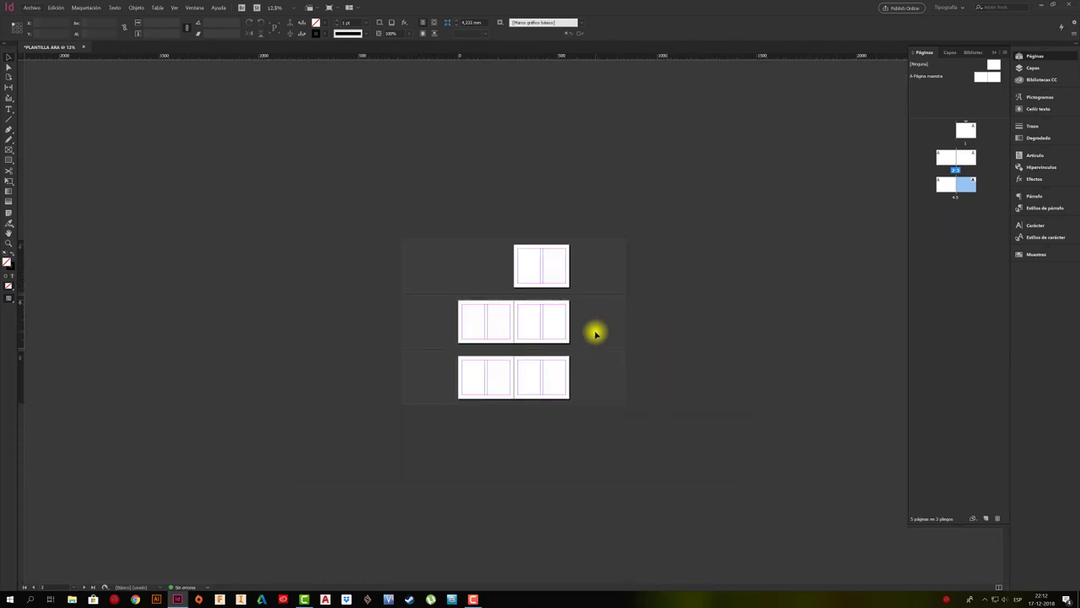
Examine the spread of pages 2 and 3 close up and in relation to the neighbouring spreads.
{"action": "key", "text": "ctrl+equal"}
{"action": "key", "text": "ctrl+equal"}
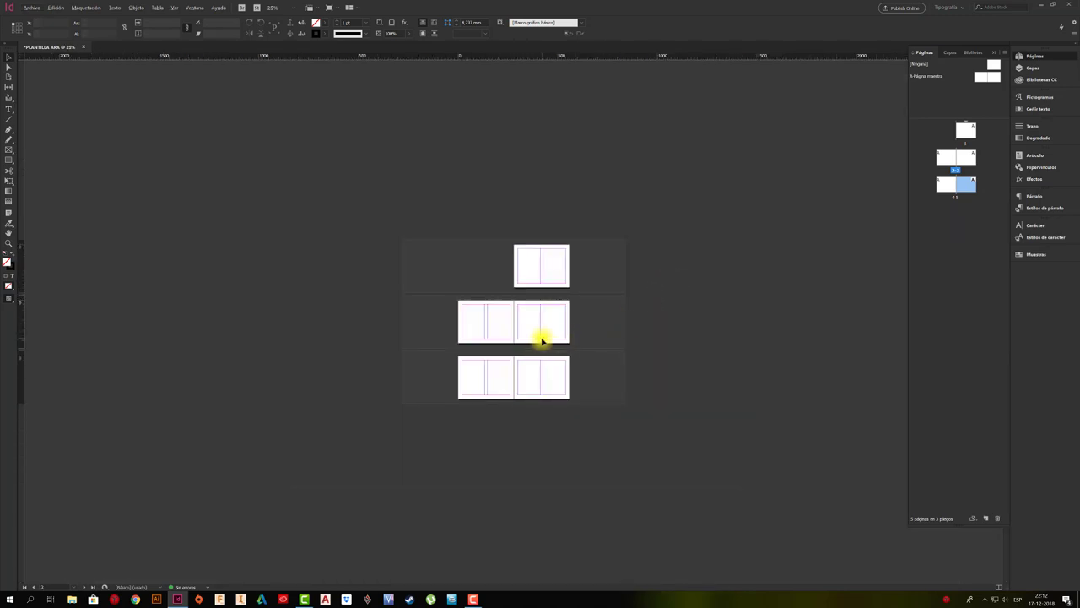
{"action": "key", "text": "ctrl+equal"}
{"action": "key", "text": "ctrl+equal"}
{"action": "key", "text": "ctrl+equal"}
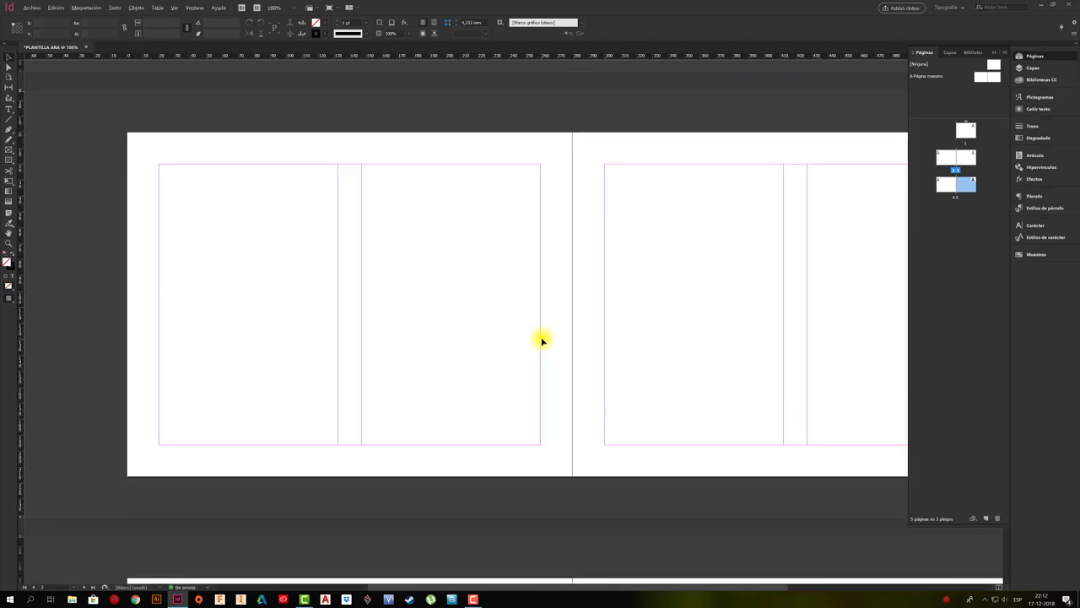
{"action": "key", "text": "ctrl+minus"}
{"action": "key", "text": "ctrl+minus"}
{"action": "key", "text": "ctrl+minus"}
{"action": "key", "text": "ctrl+equal"}
{"action": "key", "text": "ctrl+equal"}
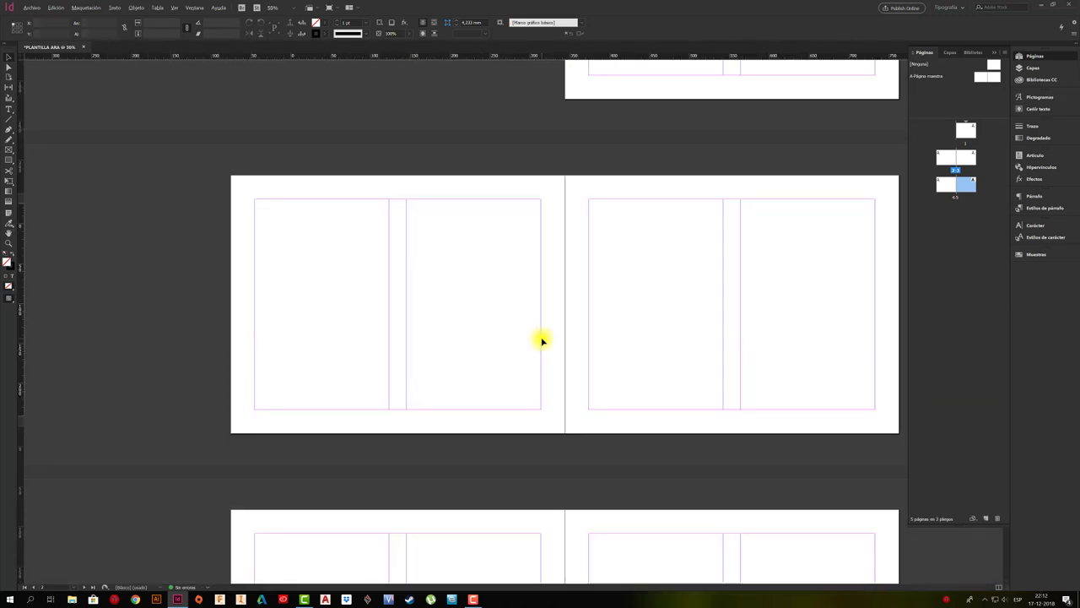
{"action": "key", "text": "ctrl+minus"}
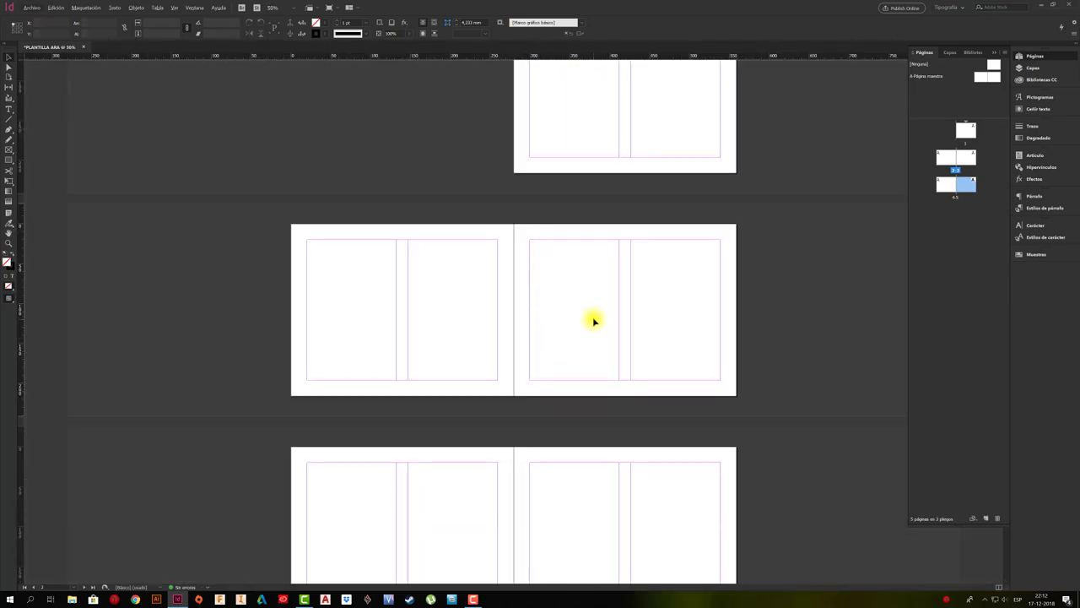
Inspect page 1 with its margins and columns using the Hand tool, and its place above the spreads.
{"action": "left_click", "coordinate": [328, 166]}
{"action": "left_click_drag", "start_coordinate": [499, 280], "coordinate": [399, 388]}
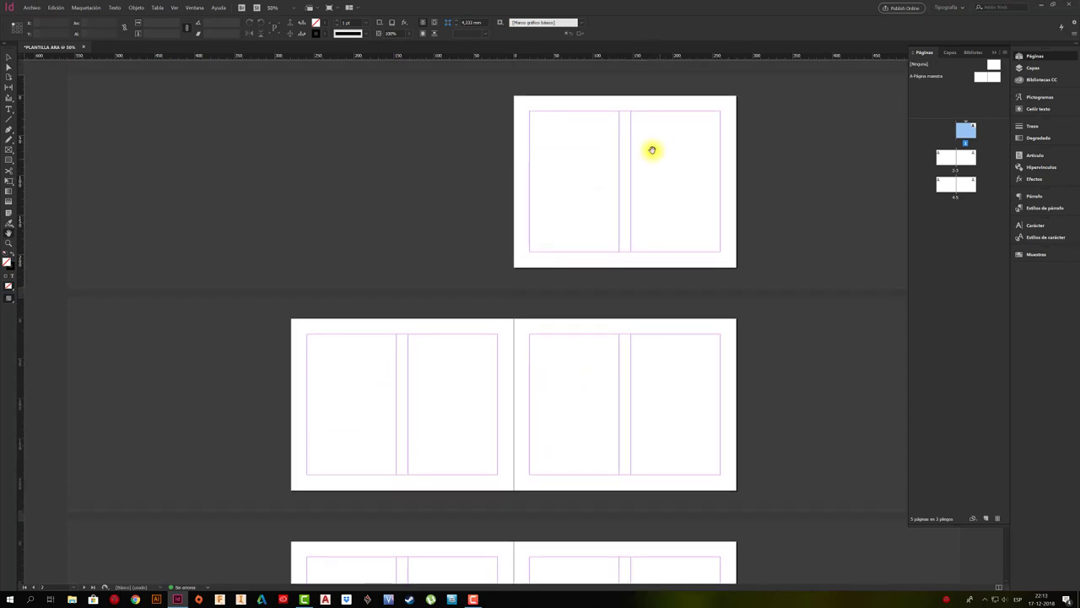
{"action": "key", "text": "ctrl+plus"}
{"action": "key", "text": "ctrl+plus"}
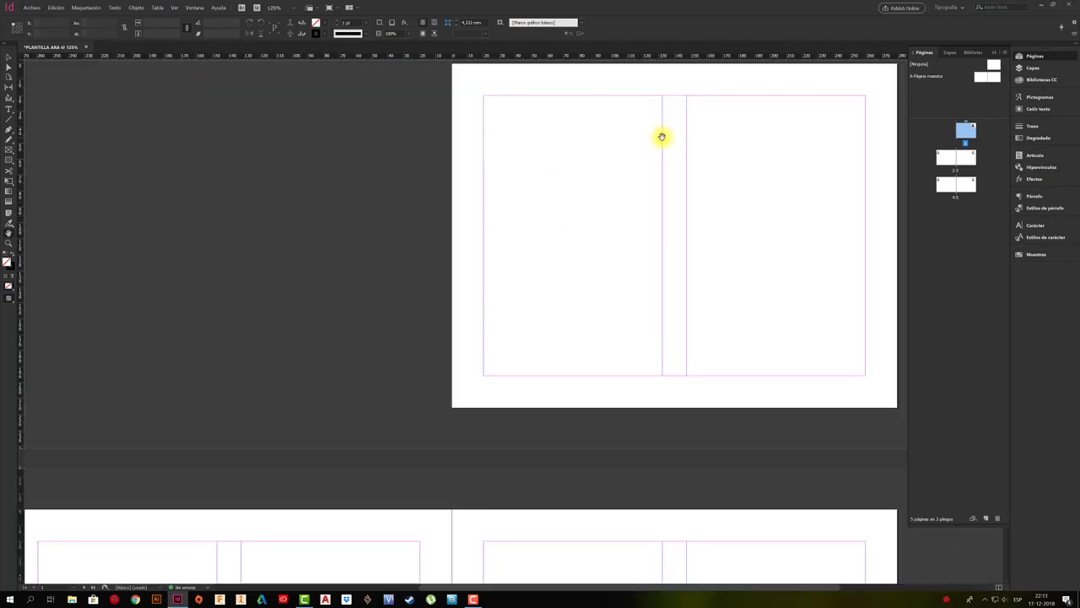
{"action": "key", "text": "ctrl+plus"}
{"action": "left_click_drag", "start_coordinate": [725, 190], "coordinate": [579, 209]}
{"action": "key", "text": "ctrl+minus"}
{"action": "key", "text": "ctrl+minus"}
{"action": "key", "text": "ctrl+minus"}
{"action": "key", "text": "ctrl+minus"}
{"action": "key", "text": "ctrl+minus"}
{"action": "key", "text": "ctrl+minus"}
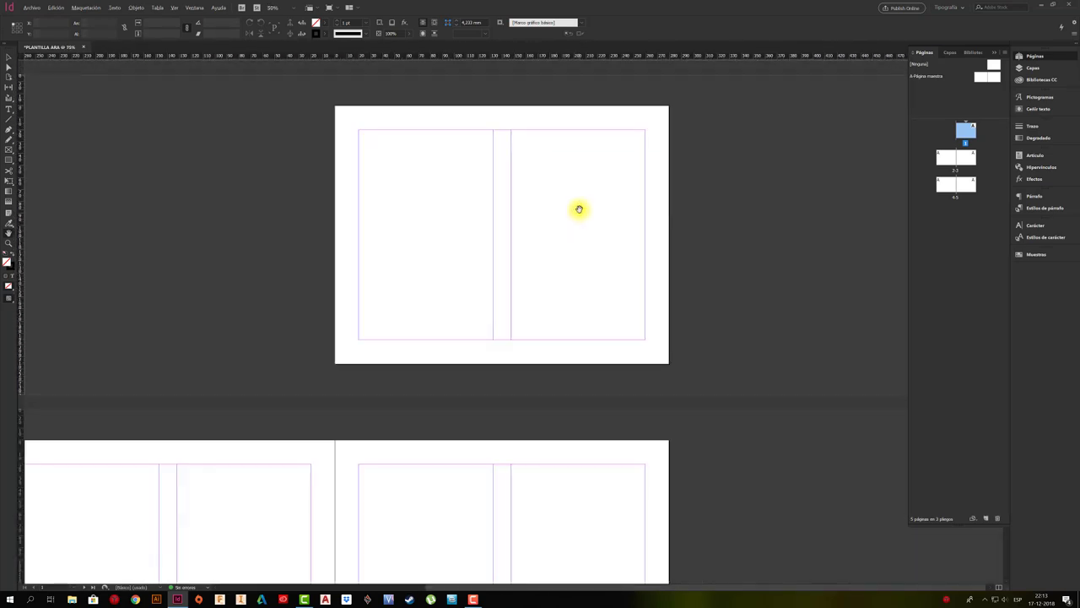
{"action": "key", "text": "ctrl+plus"}
{"action": "key", "text": "ctrl+plus"}
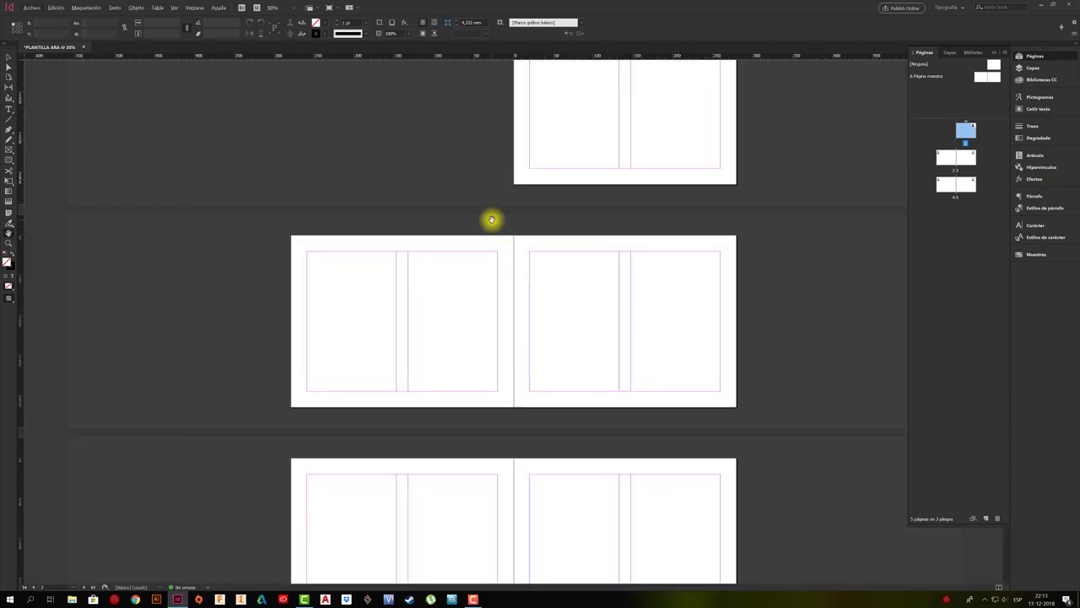
View page 1 up close once more and return to an overview of all the spreads.
{"action": "scroll", "coordinate": [538, 278], "scroll_direction": "up", "scroll_amount": 2}
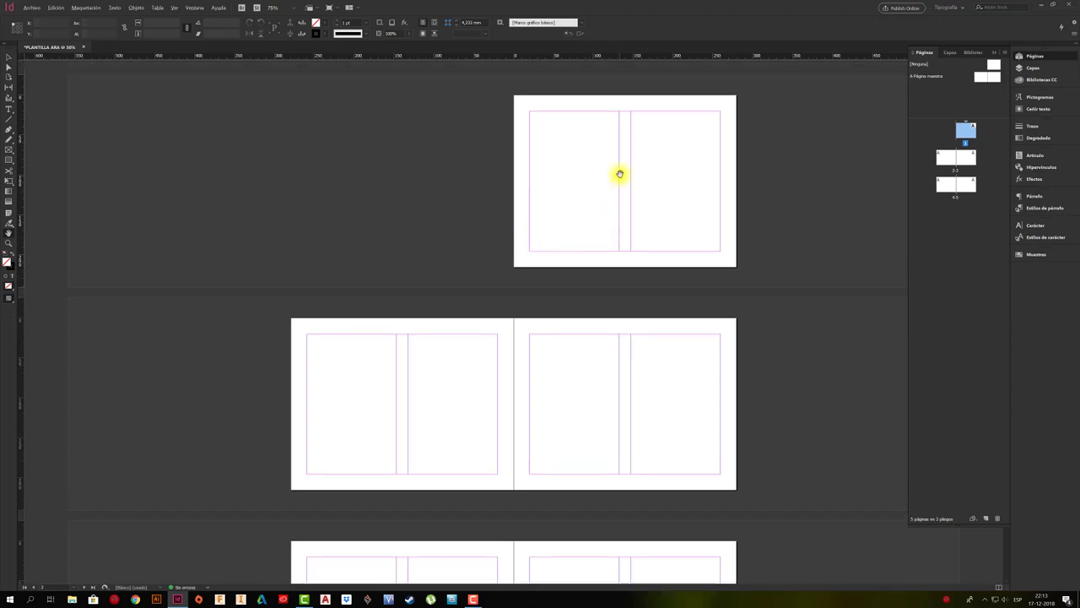
{"action": "key", "text": "ctrl+plus"}
{"action": "key", "text": "ctrl+plus"}
{"action": "key", "text": "ctrl+plus"}
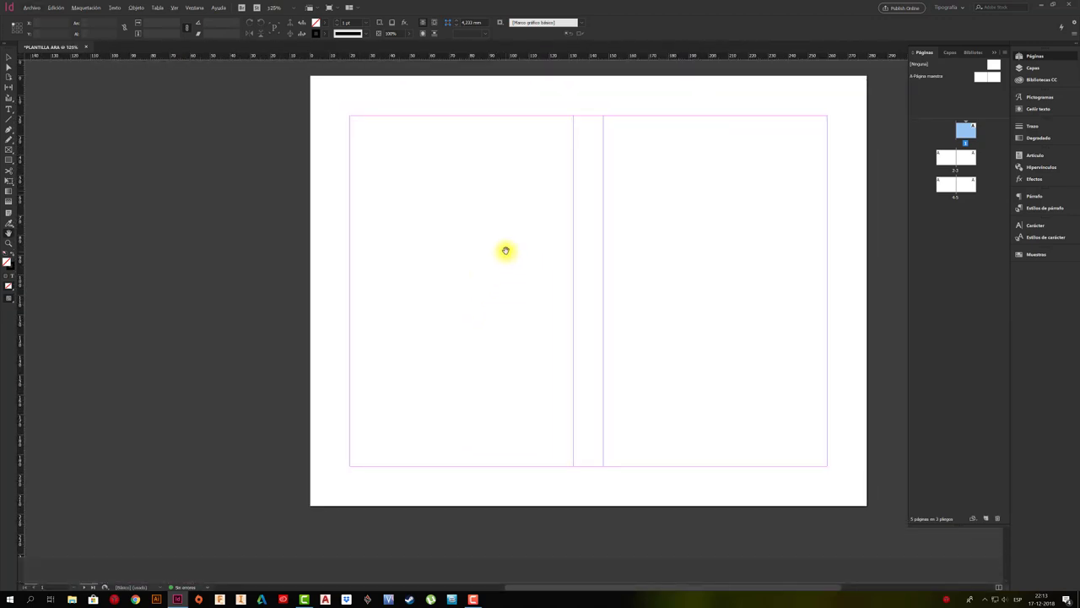
{"action": "key", "text": "ctrl+minus"}
{"action": "key", "text": "ctrl+minus"}
{"action": "scroll", "coordinate": [528, 251], "scroll_direction": "down", "scroll_amount": 5}
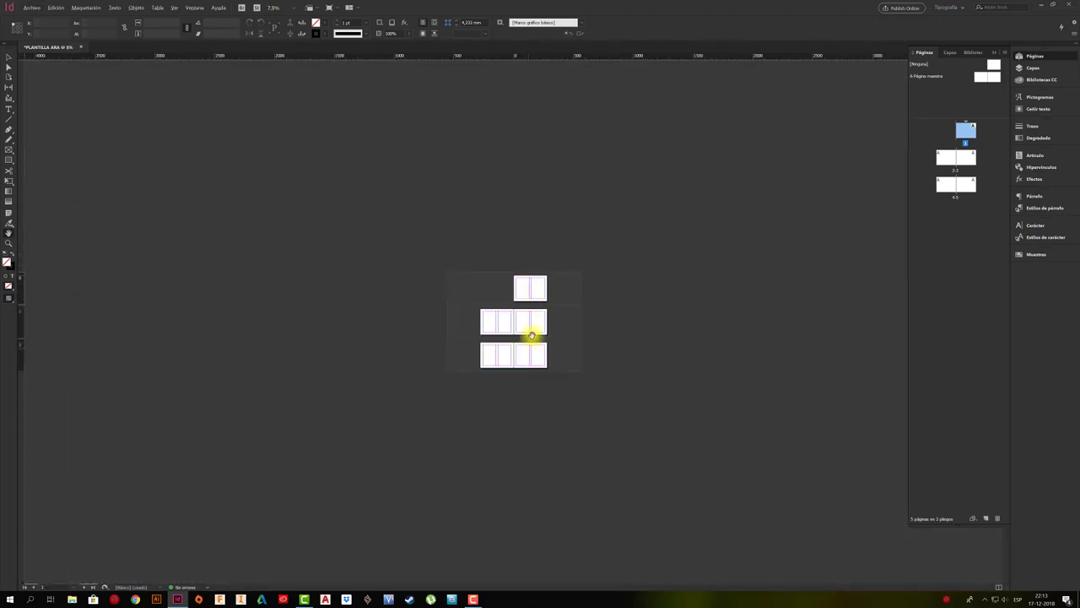
{"action": "scroll", "coordinate": [531, 335], "scroll_direction": "up", "scroll_amount": 3}
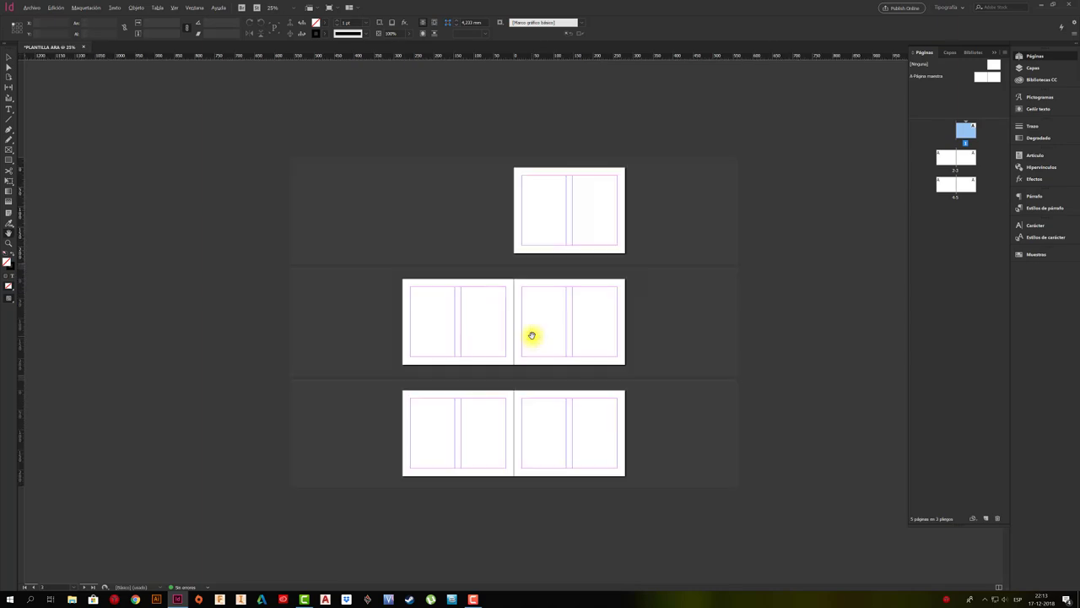
Select page 5 in the page list and go to page 2 at 100% magnification.
{"action": "left_click", "coordinate": [968, 183]}
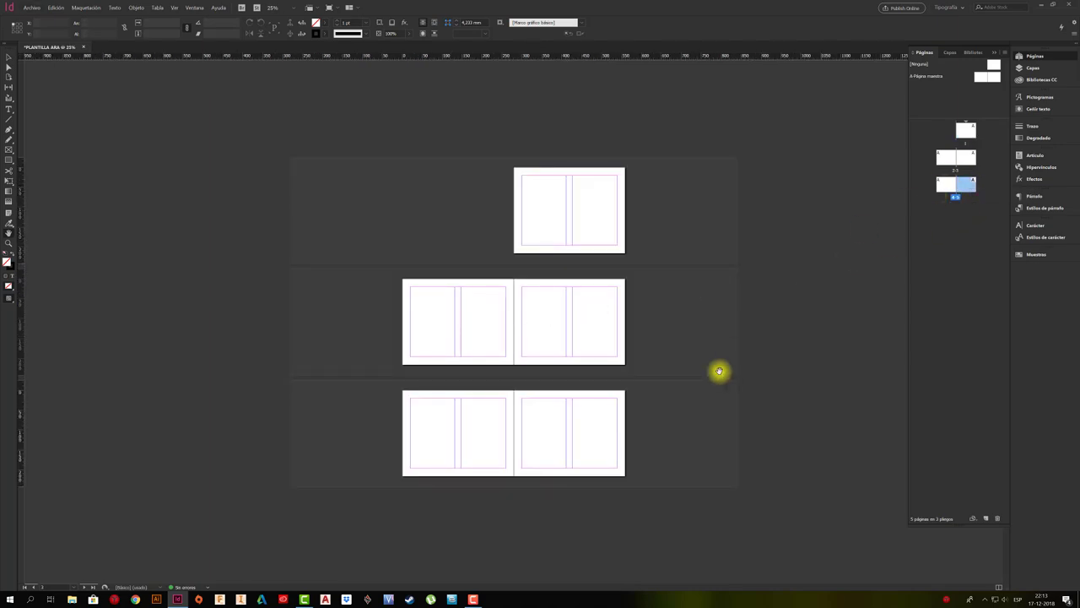
{"action": "key", "text": "ctrl+plus"}
{"action": "key", "text": "ctrl+plus"}
{"action": "key", "text": "ctrl+plus"}
{"action": "key", "text": "ctrl+plus"}
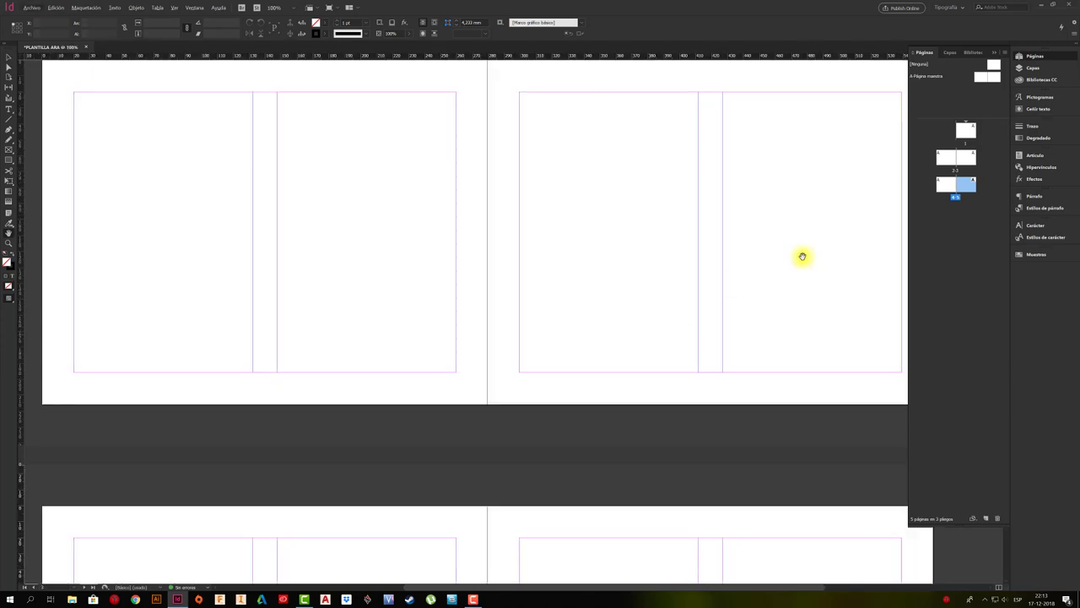
{"action": "double_click", "coordinate": [945, 159]}
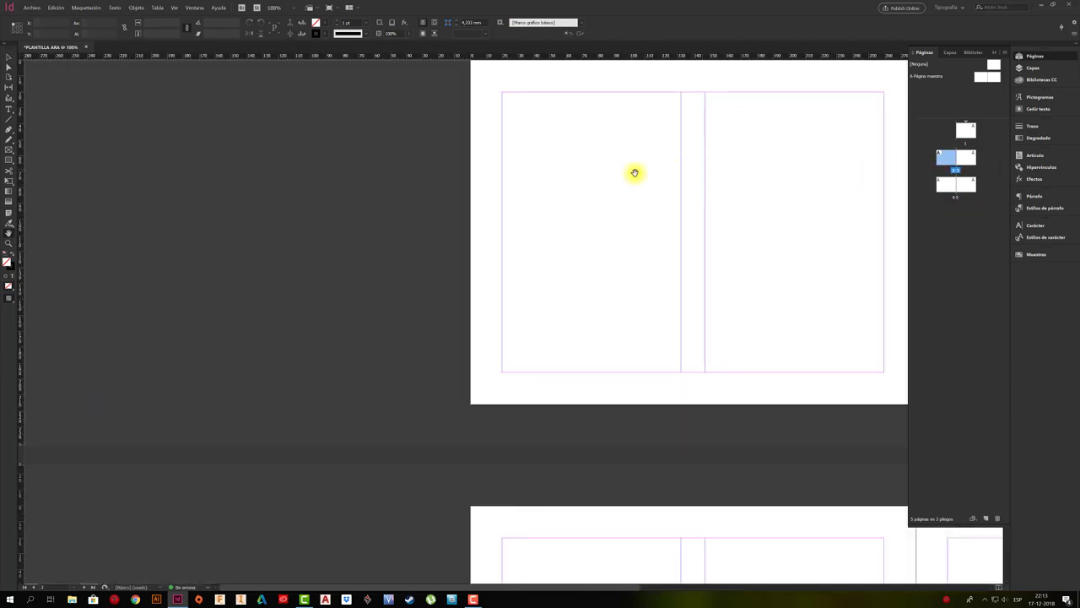